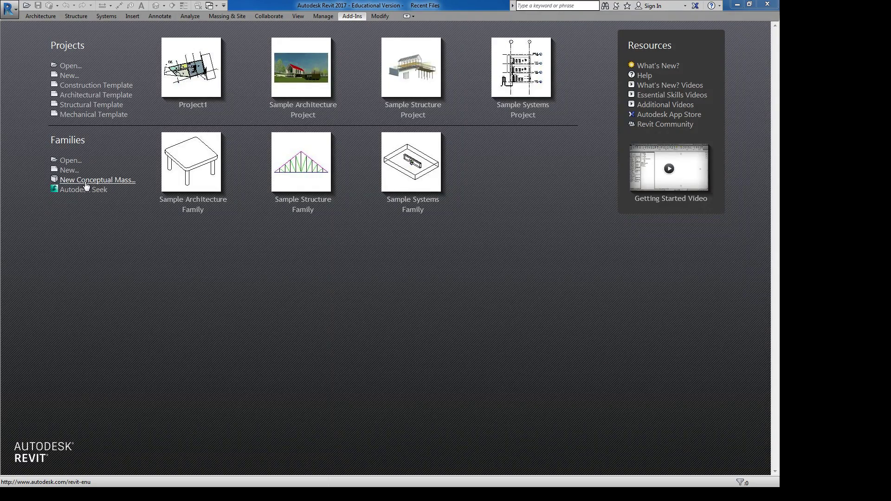
Create a new conceptual mass family from the Metric Mass template
click(86, 185)
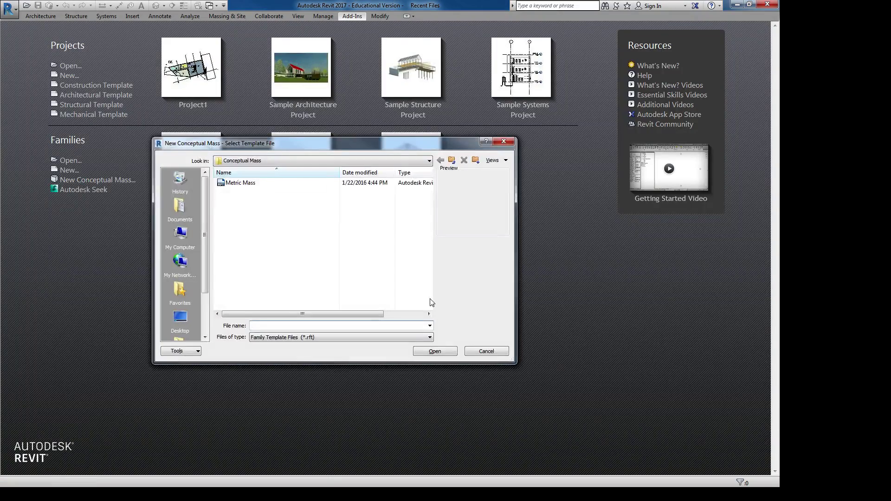
click(243, 183)
double_click(229, 183)
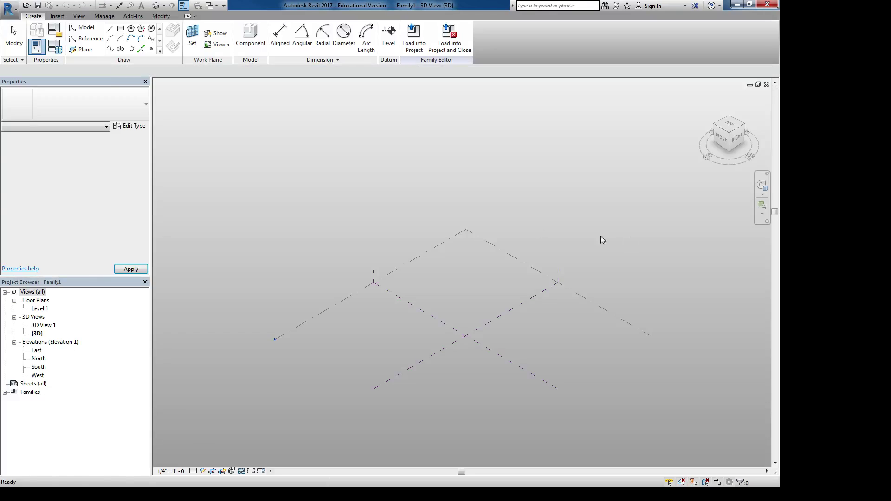
Launch Dynamo 1.2.2 from the new mass family
click(111, 17)
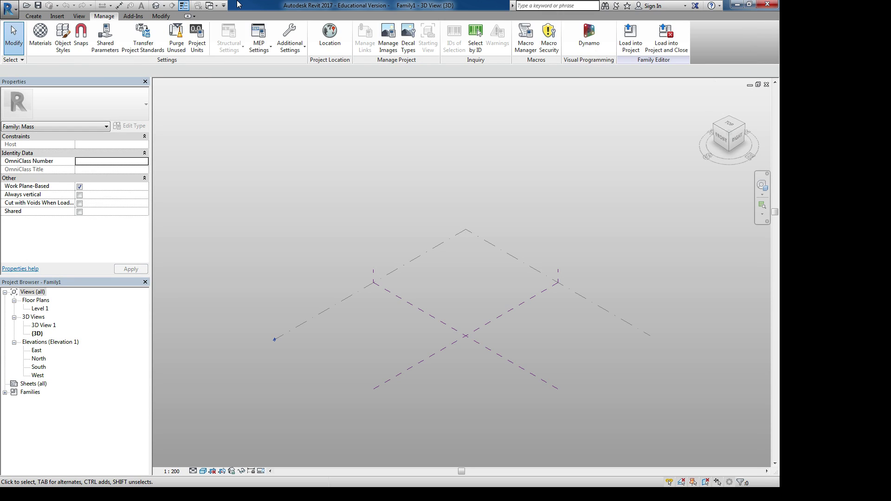
click(582, 42)
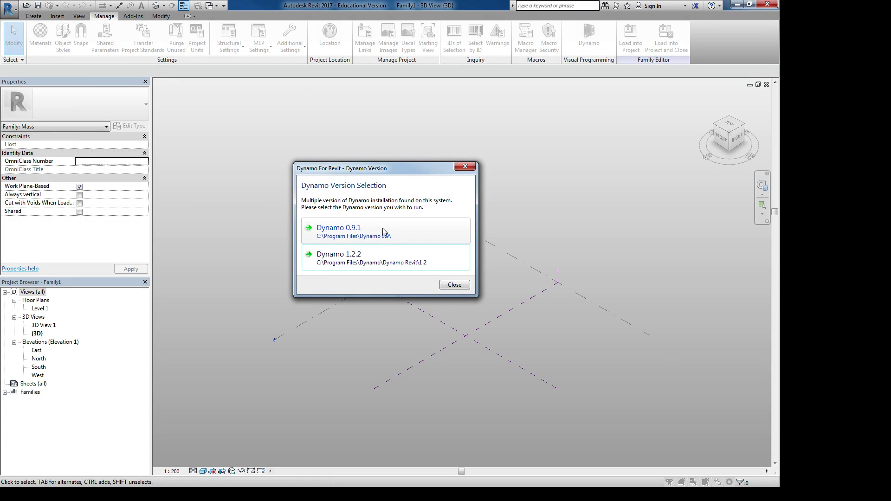
click(389, 261)
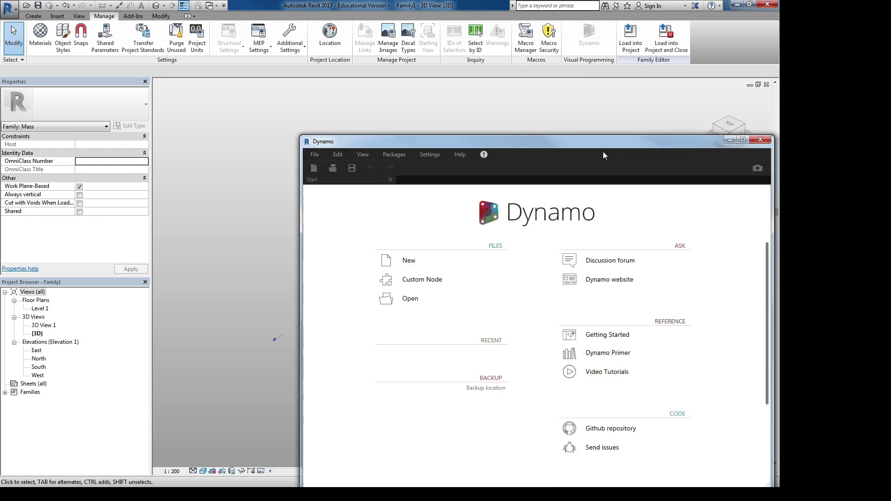
Maximize the Dynamo window and create a new visual programming workspace
drag(603, 142, 484, 61)
double_click(484, 62)
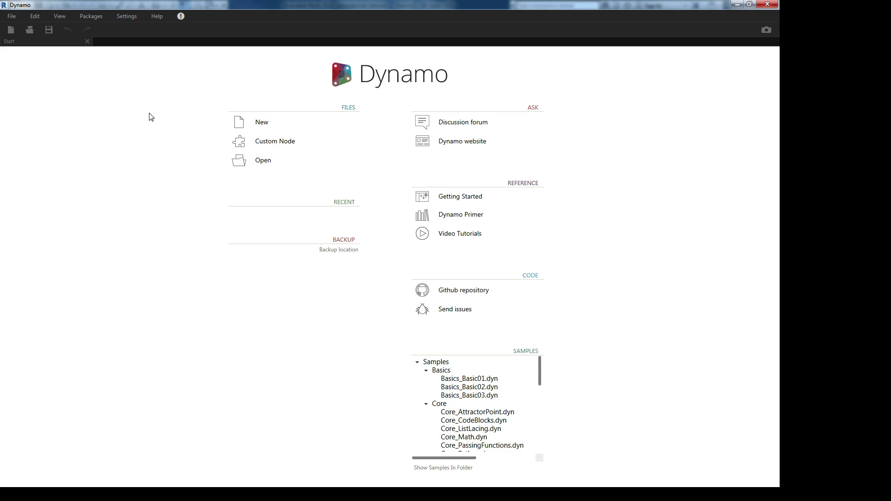
click(246, 125)
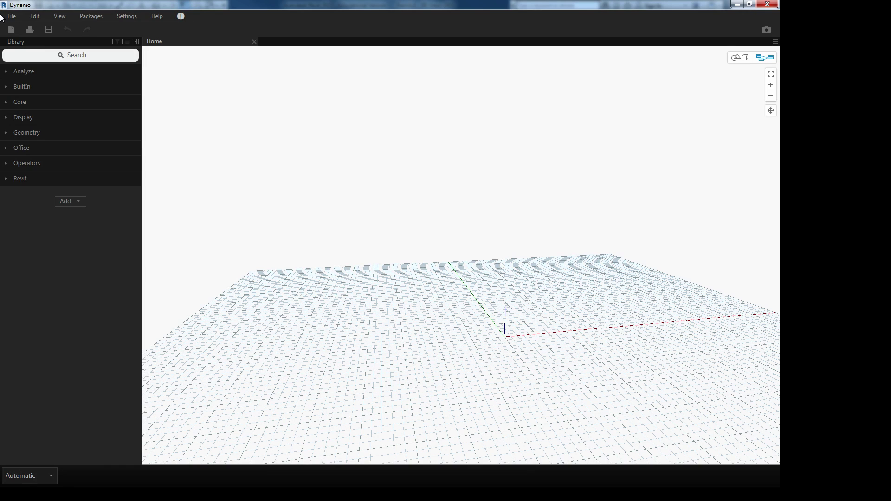
Create a trial note on the empty canvas and delete it together with the stray code block
click(33, 16)
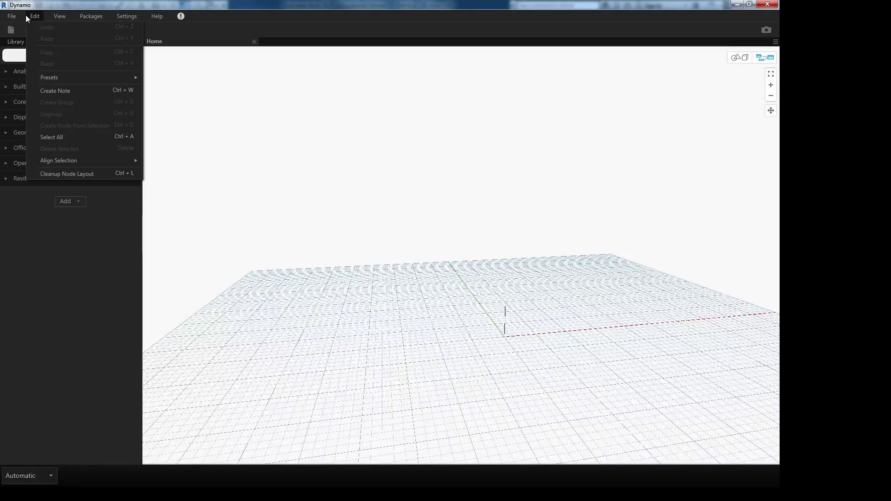
click(68, 90)
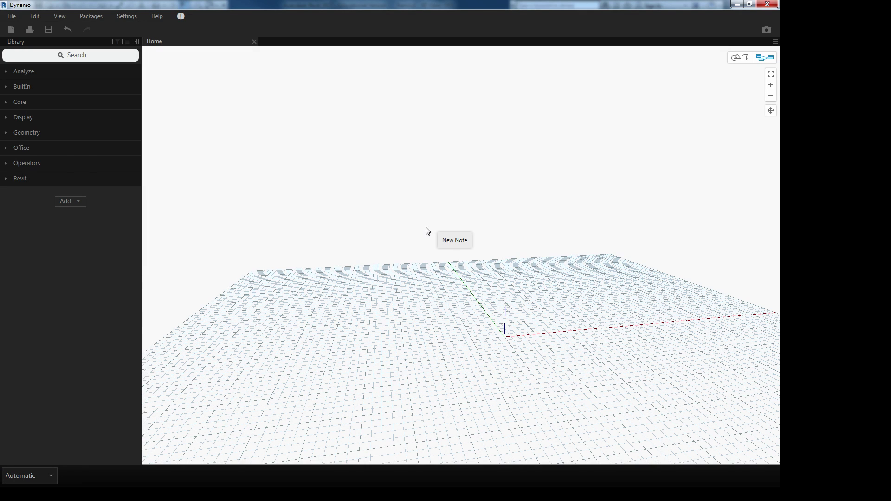
drag(430, 236, 318, 201)
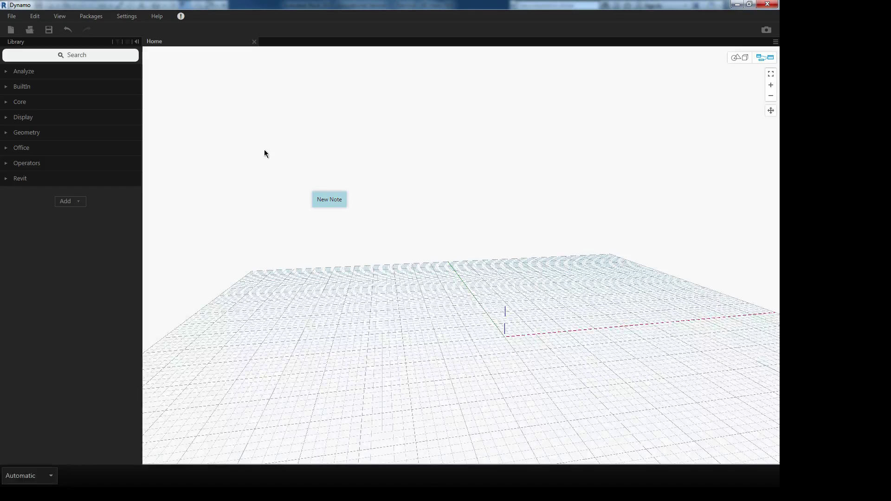
double_click(292, 167)
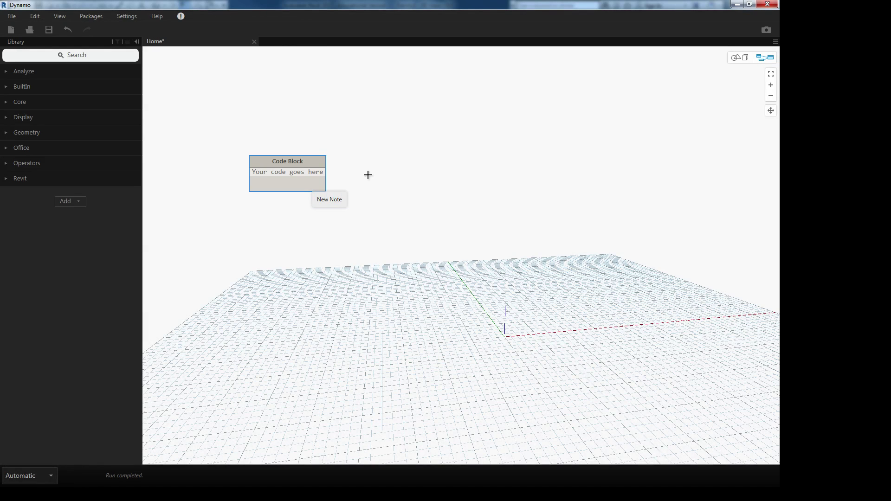
drag(376, 130, 202, 261)
key(Delete)
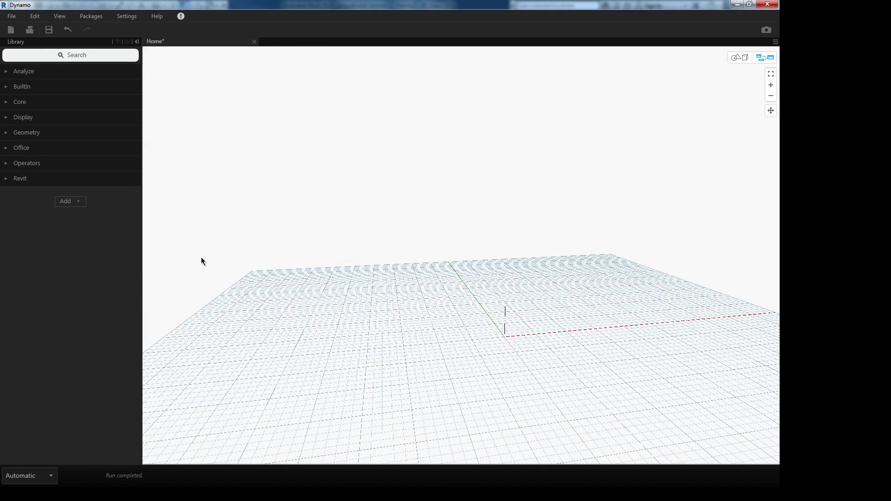
click(33, 19)
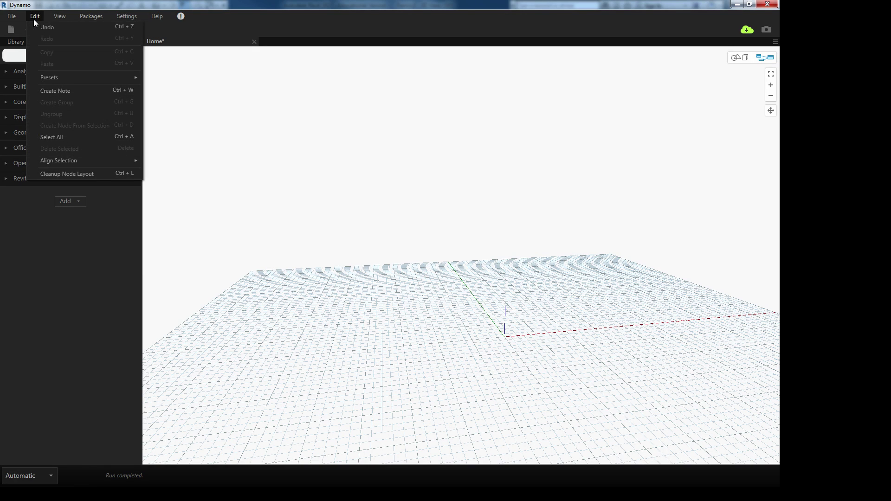
mouse_move(76, 162)
click(37, 16)
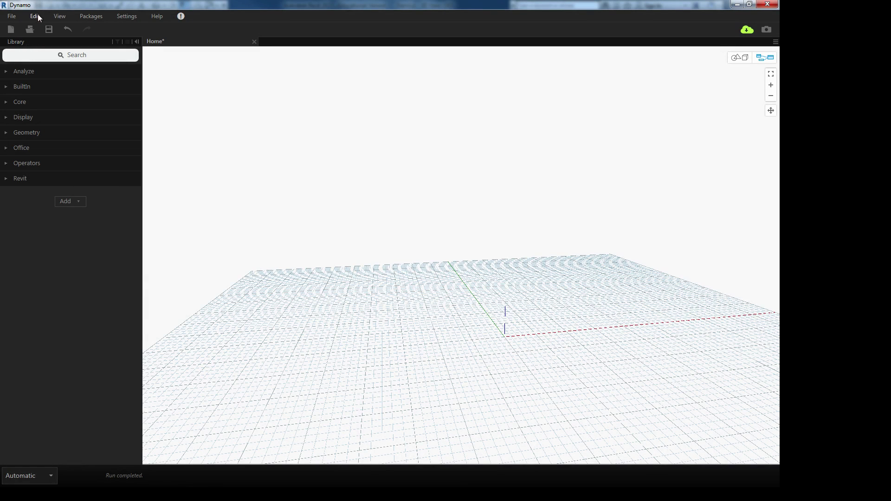
click(62, 18)
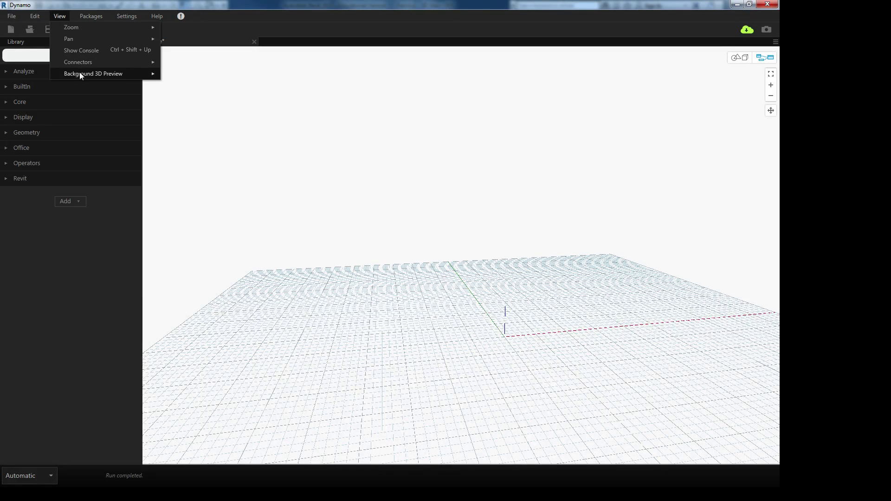
mouse_move(79, 74)
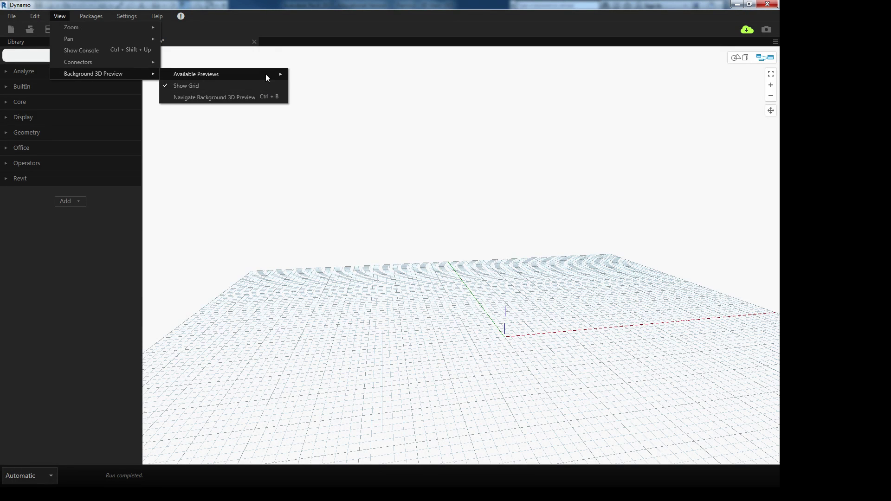
mouse_move(200, 70)
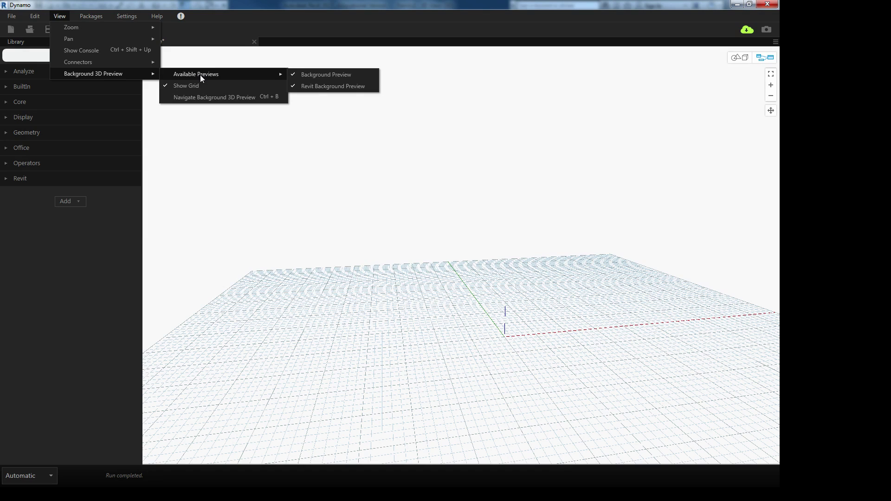
click(68, 8)
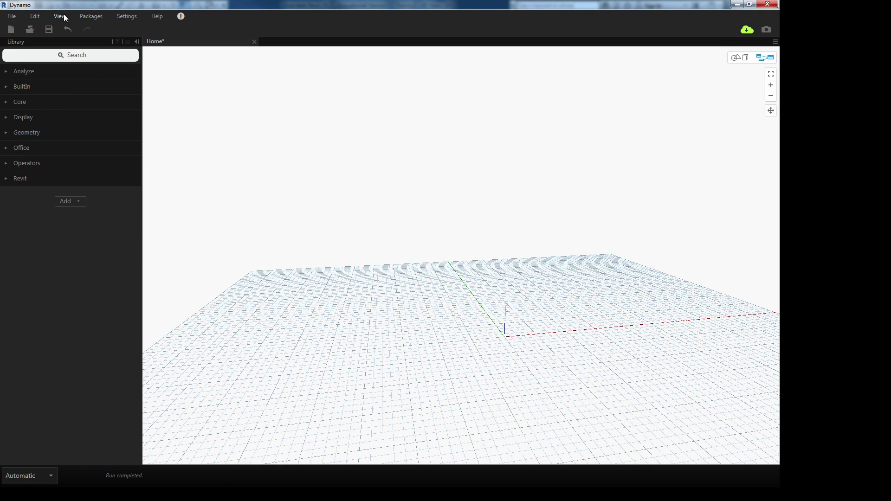
Accept the package manager's terms of use and browse the online package list
click(91, 15)
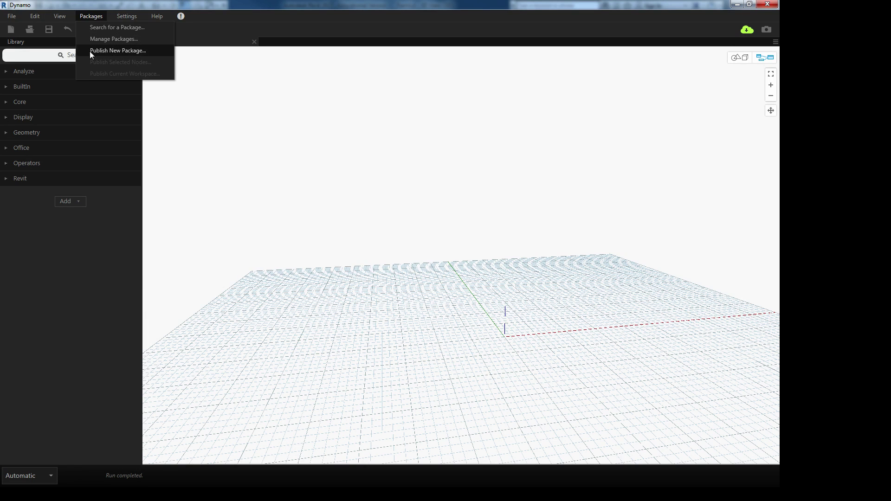
click(92, 27)
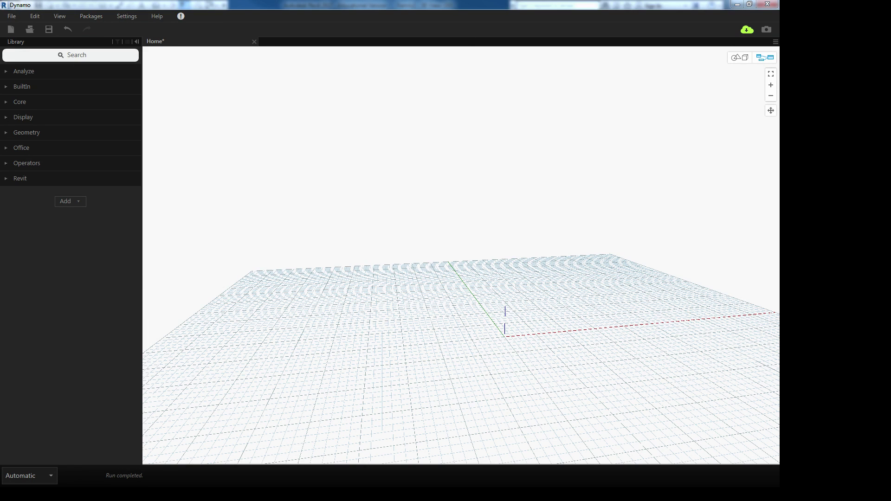
drag(549, 94, 394, 95)
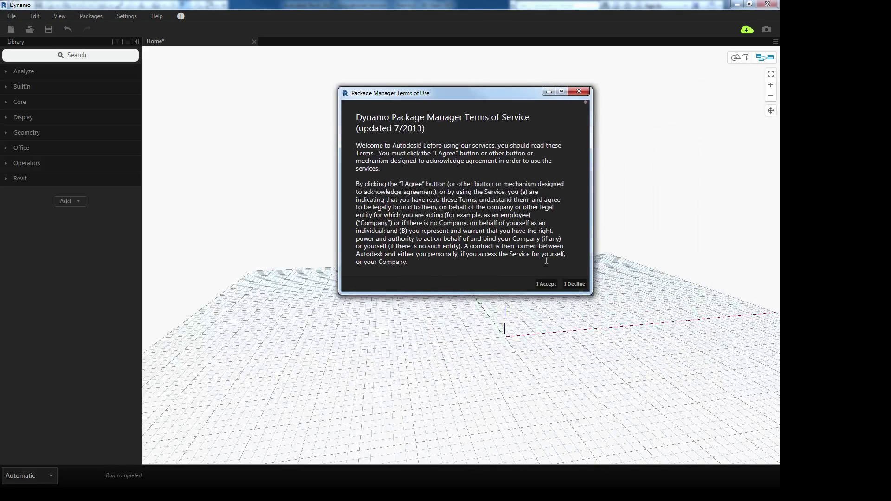
click(548, 281)
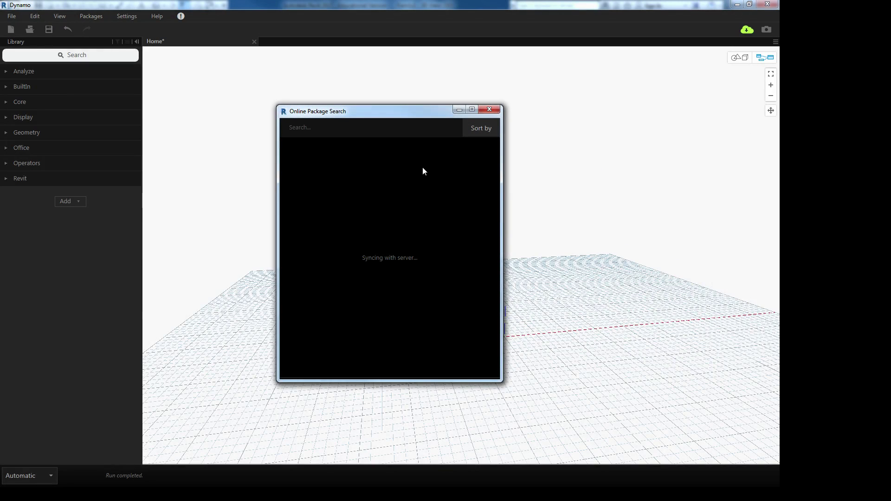
scroll(467, 173, down, 10)
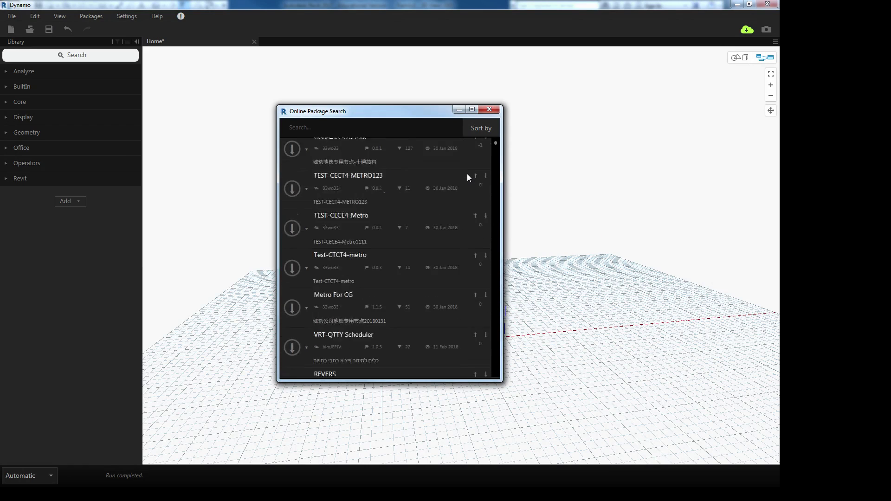
drag(495, 144, 486, 341)
click(488, 109)
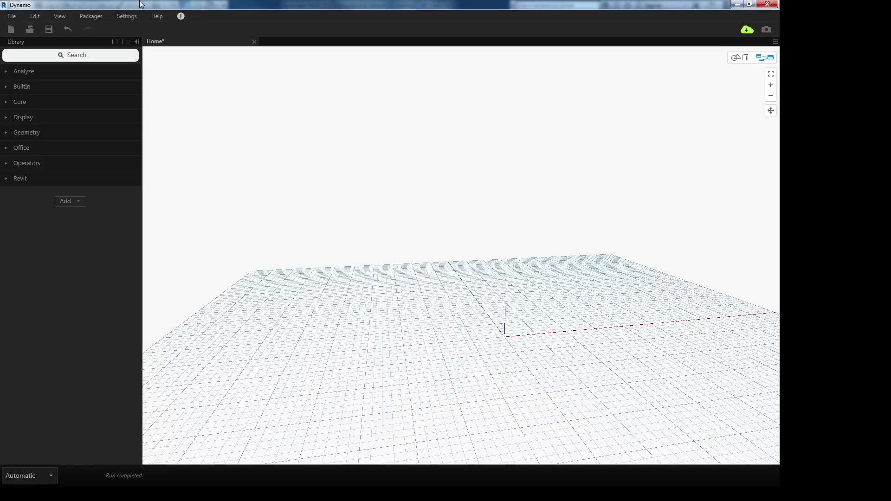
click(102, 14)
mouse_move(122, 17)
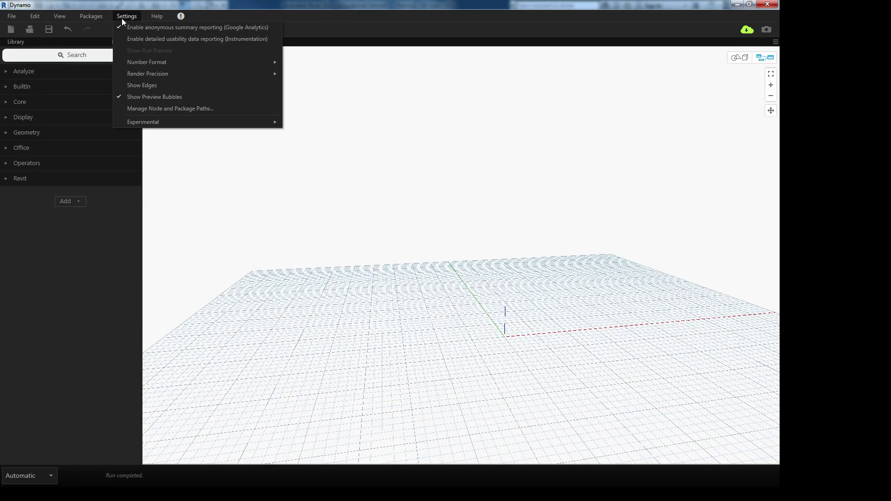
click(163, 18)
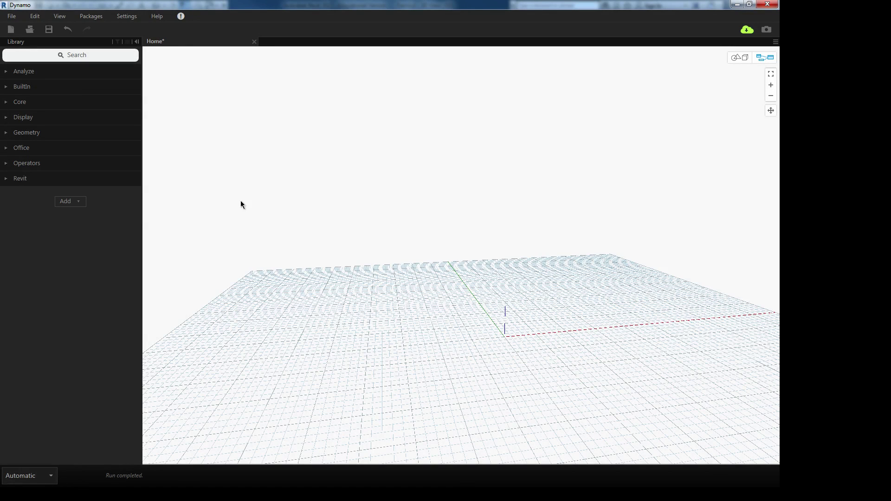
Search the node library for "numb" and add a Number Slider node to the canvas
right_click(300, 170)
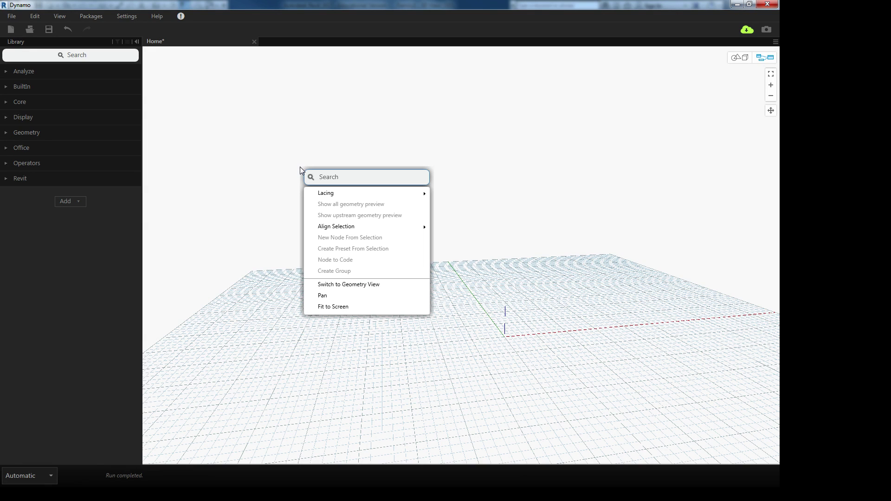
text(numb)
click(339, 210)
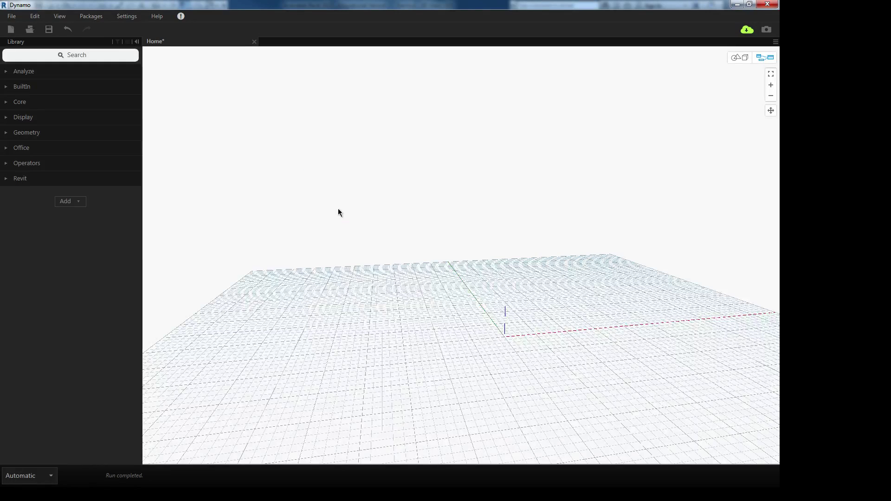
middle_drag(297, 197, 354, 216)
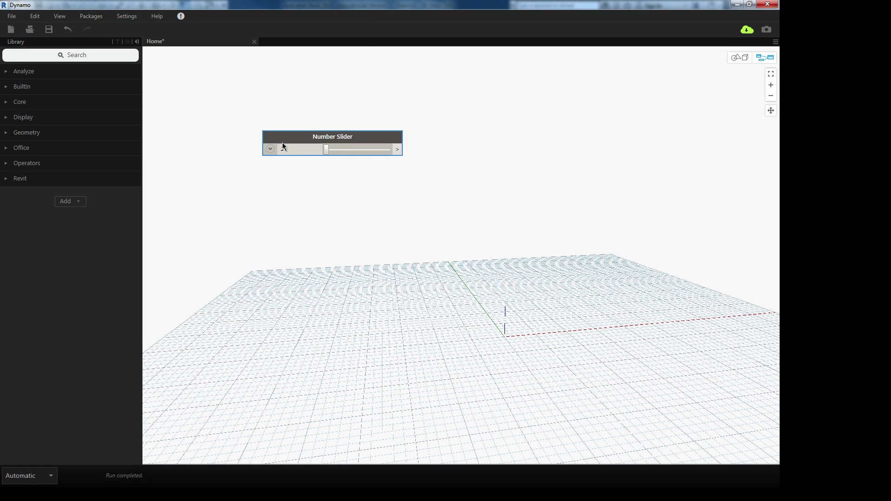
Toggle between the geometry and graph views, inspect the 3D grid from another angle, and return to the node graph
click(746, 57)
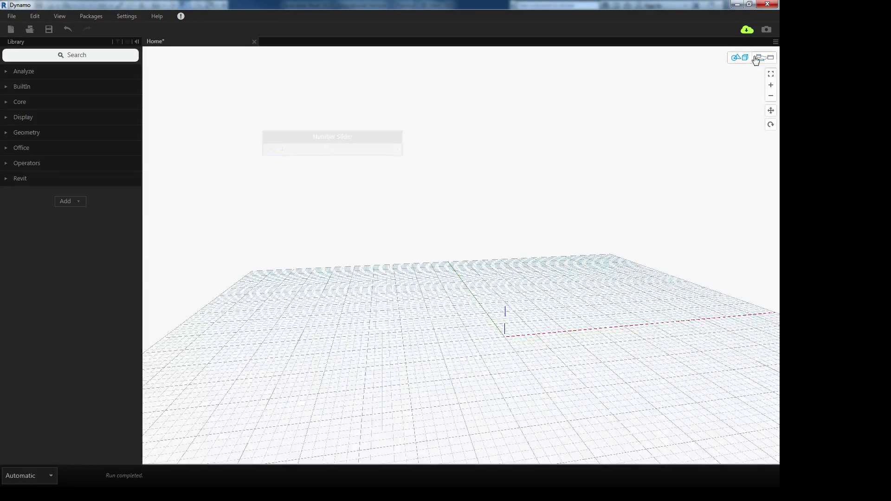
click(742, 61)
click(749, 59)
click(735, 62)
click(734, 61)
middle_drag(544, 225, 491, 234)
right_drag(491, 233, 512, 240)
middle_drag(528, 239, 534, 263)
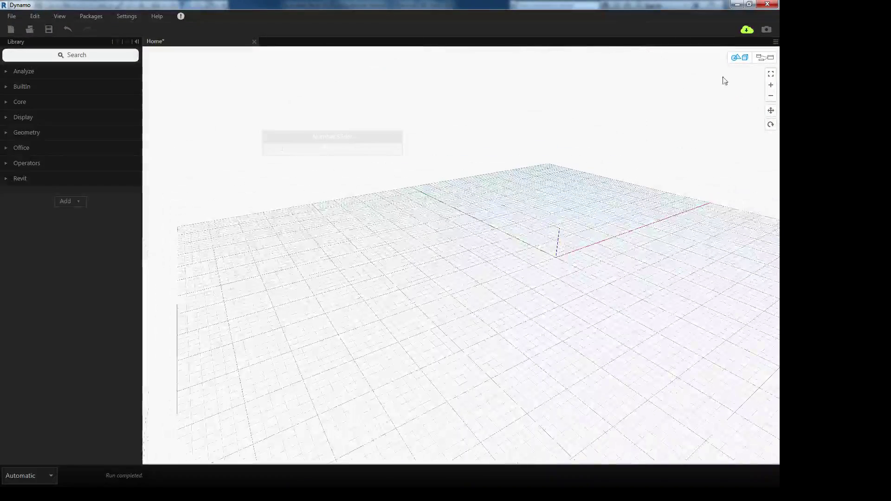
click(764, 58)
scroll(290, 160, down, 3)
middle_drag(314, 160, 286, 140)
scroll(285, 147, up, 1)
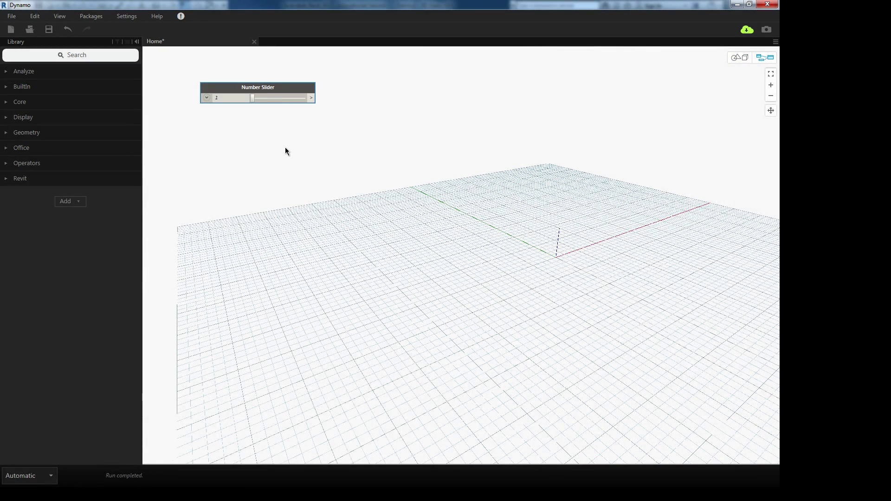
Navigate the background 3D preview to a different viewpoint and bring the Number Slider graph back into focus
key(ctrl+b)
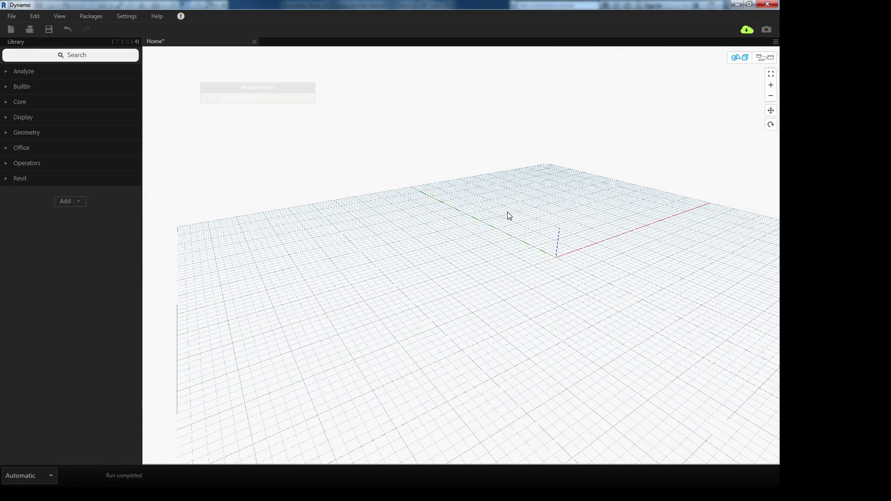
right_drag(508, 212, 442, 140)
mouse_move(495, 147)
right_down()
mouse_move(486, 213)
mouse_move(506, 139)
right_up()
key(ctrl+b)
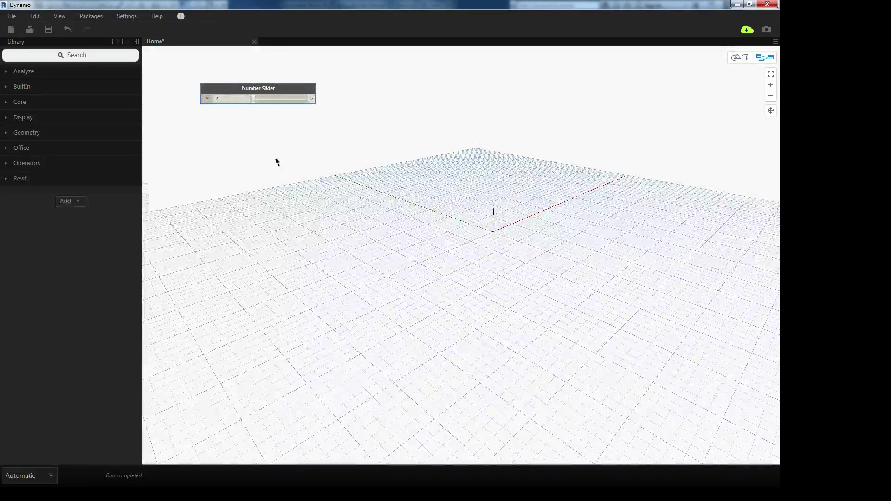
middle_drag(268, 133, 306, 112)
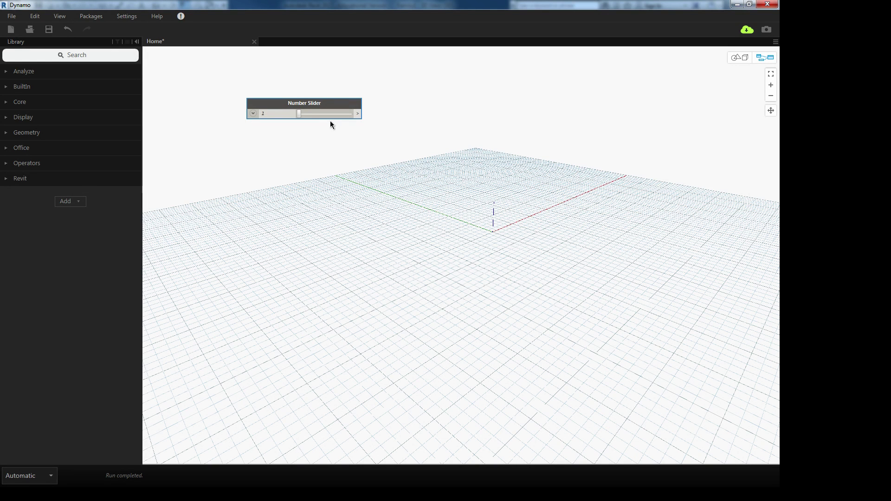
Turn off the Background Preview among the available background 3D previews
click(59, 16)
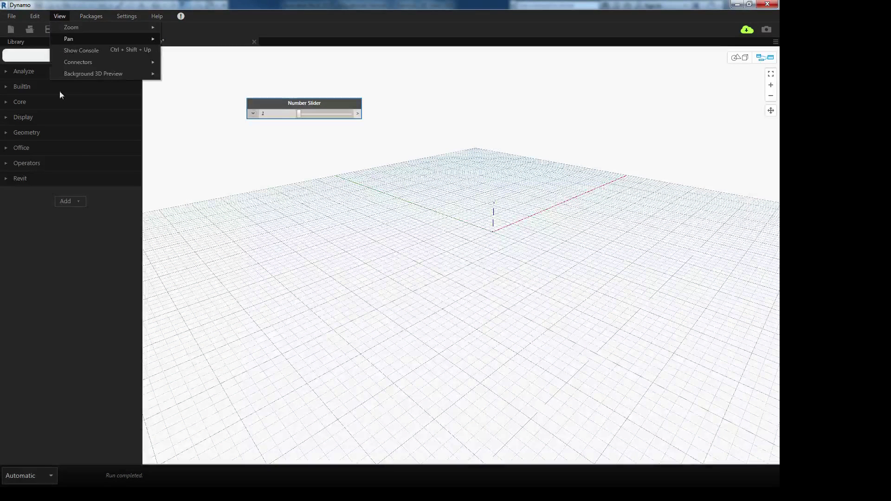
mouse_move(97, 74)
mouse_move(225, 75)
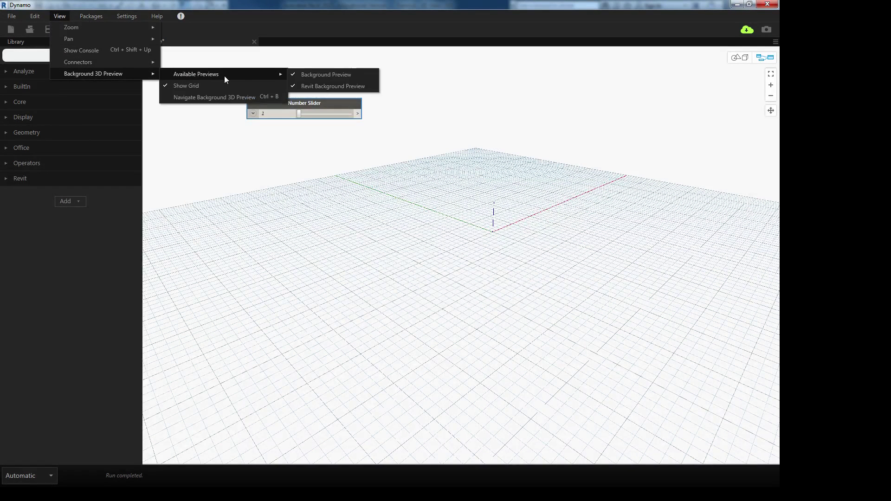
click(316, 74)
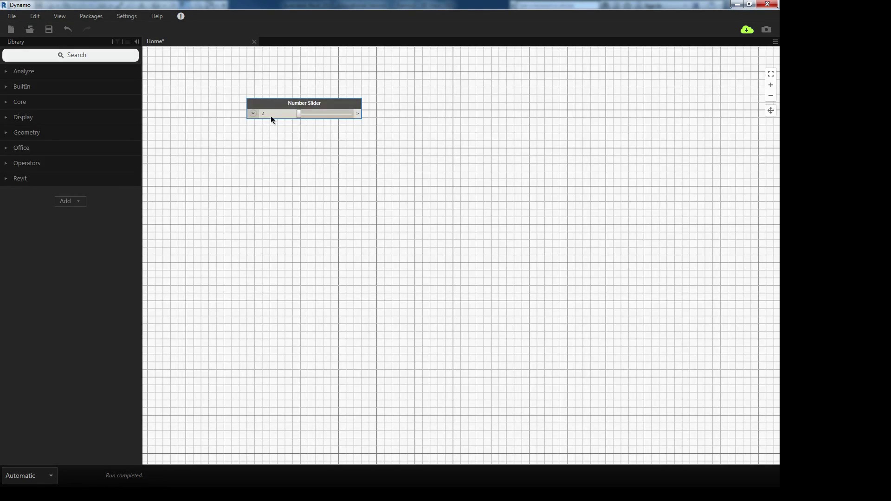
Re-enable the Background Preview so the 3D grid shows behind the node graph
click(60, 15)
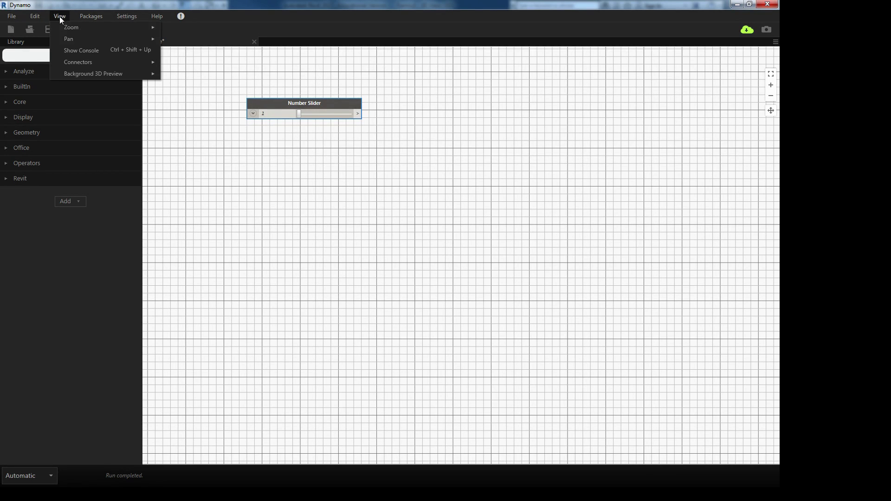
mouse_move(161, 61)
mouse_move(200, 62)
click(246, 61)
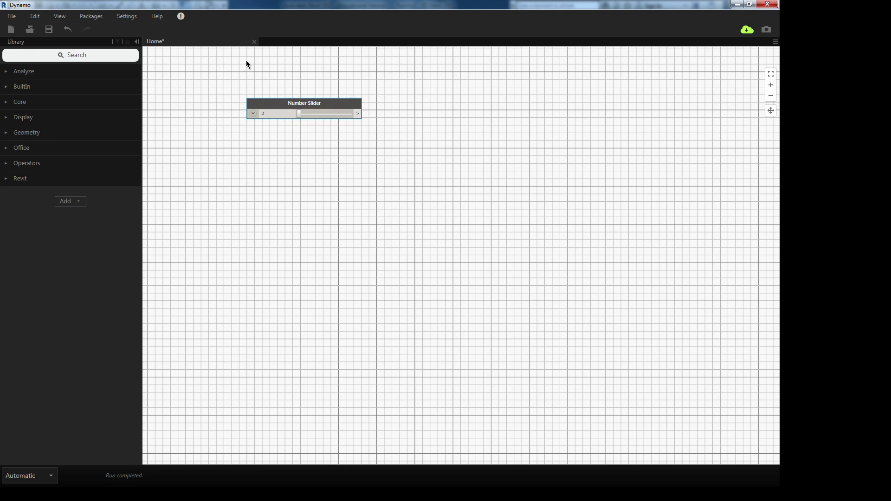
click(61, 17)
mouse_move(67, 73)
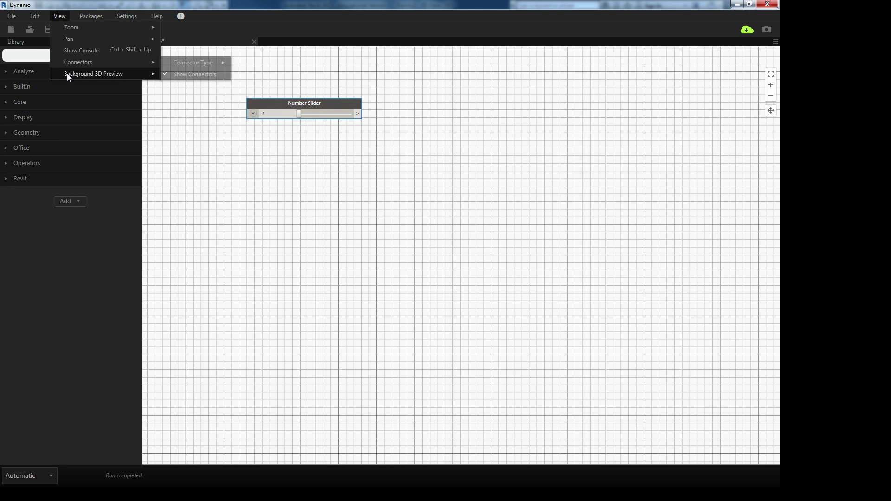
mouse_move(198, 73)
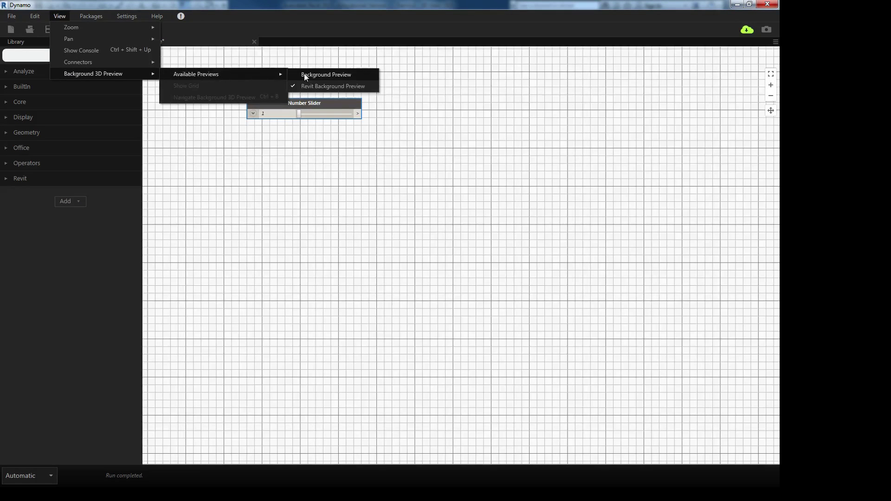
click(305, 74)
mouse_move(65, 60)
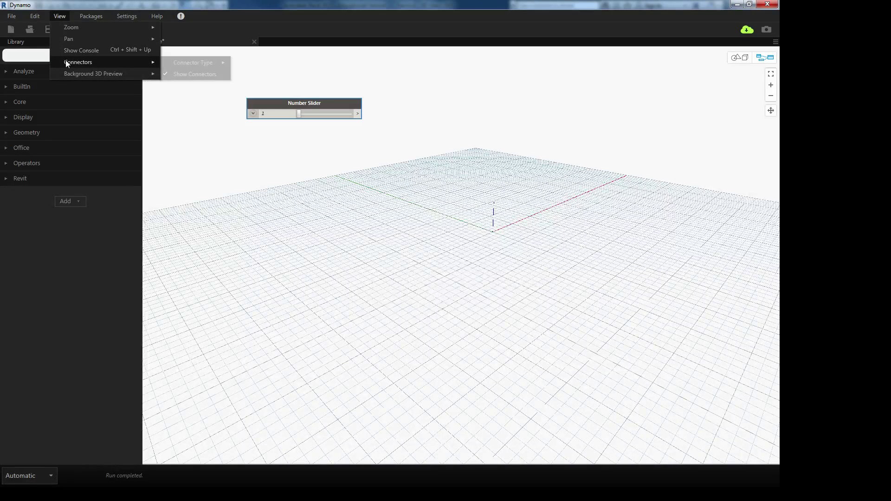
click(235, 125)
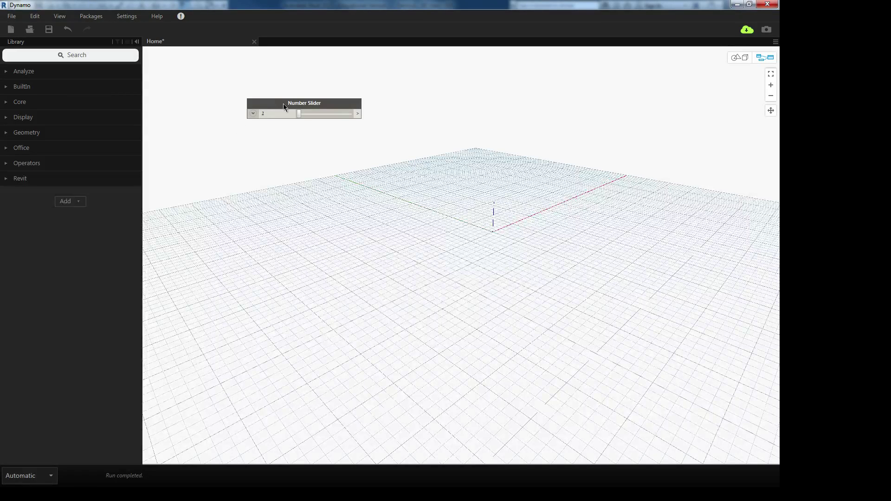
Move the Number Slider node up and slightly left, near the upper edge of the canvas
drag(283, 104, 262, 101)
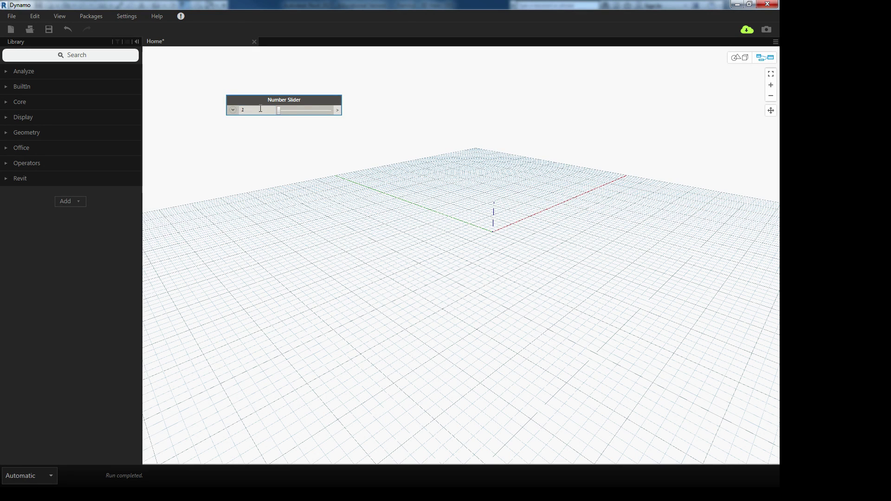
drag(260, 99, 252, 72)
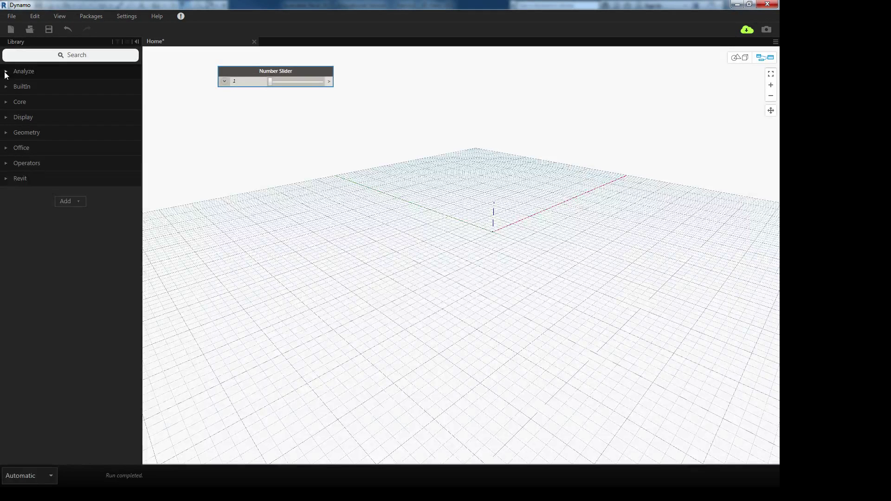
Examine the library's options for adding content and the contents of the Analyze, Core and Display categories
click(77, 202)
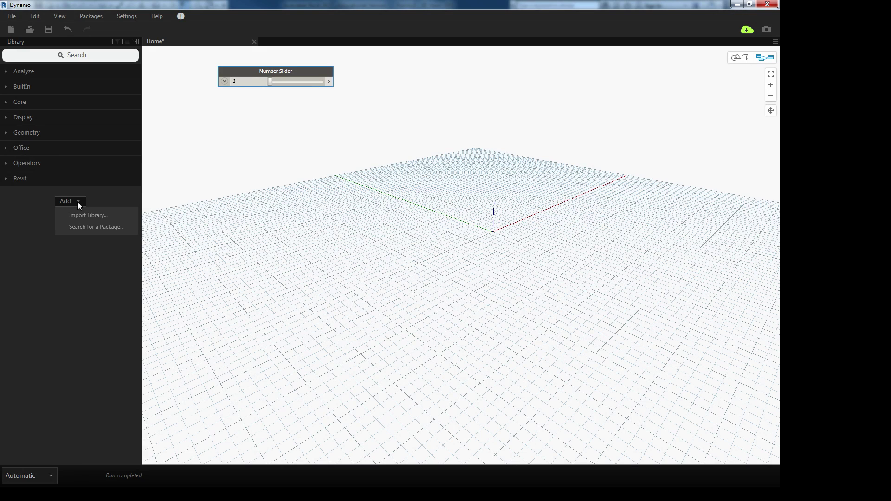
click(37, 227)
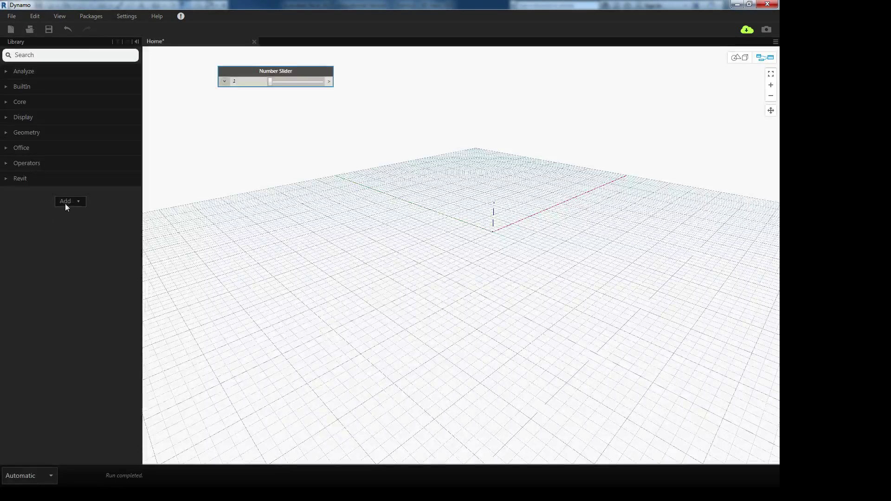
click(6, 72)
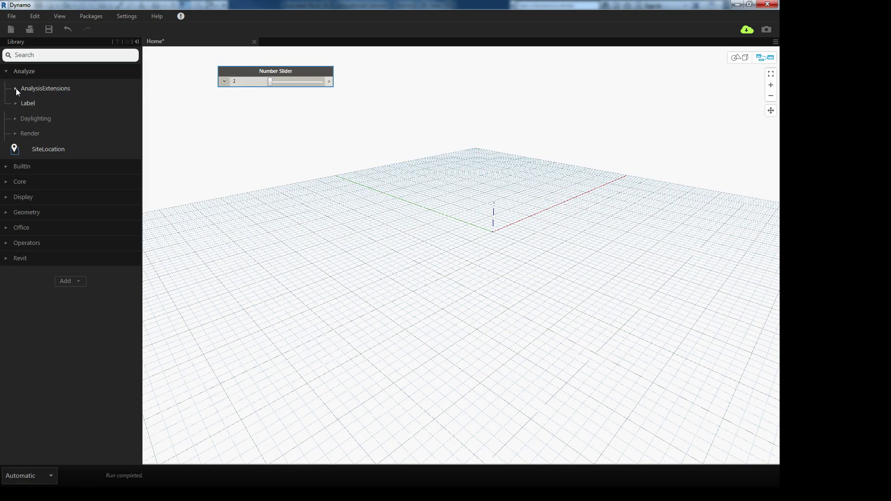
click(16, 89)
click(15, 88)
click(6, 72)
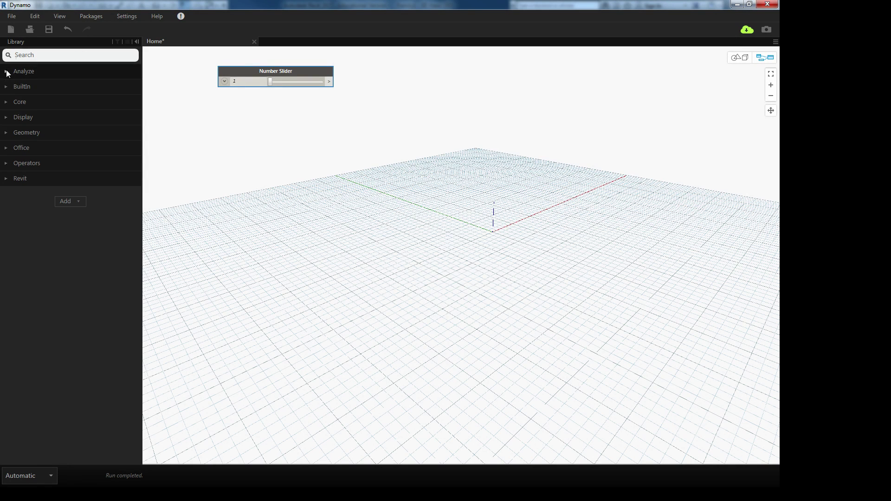
click(7, 104)
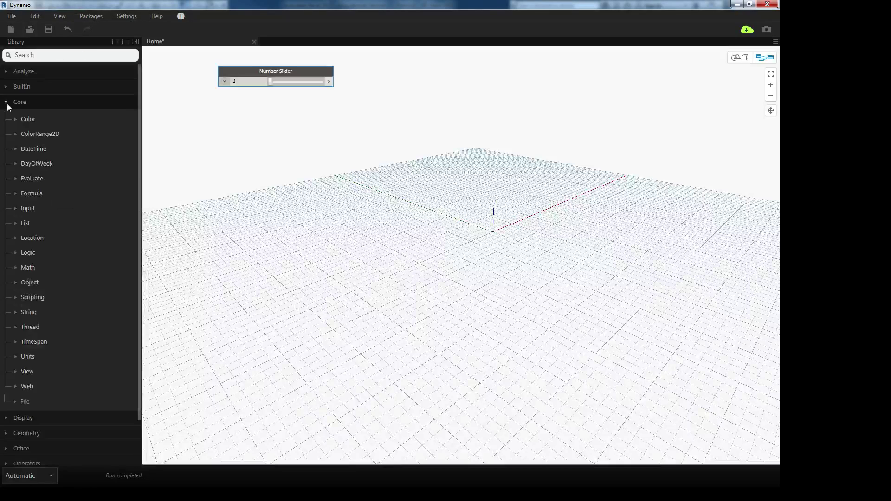
click(7, 104)
click(6, 118)
click(6, 118)
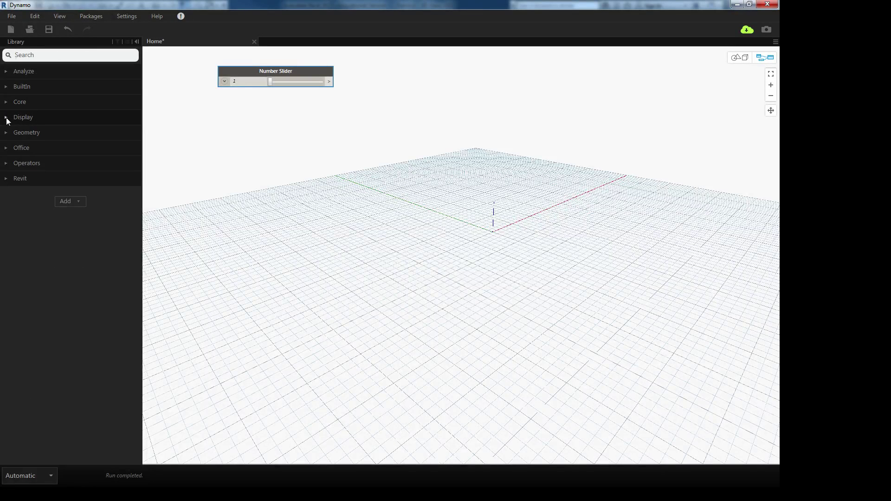
Review the Geometry category's subcategories and the create, action and query nodes under Arc, then collapse the category
double_click(5, 133)
click(6, 133)
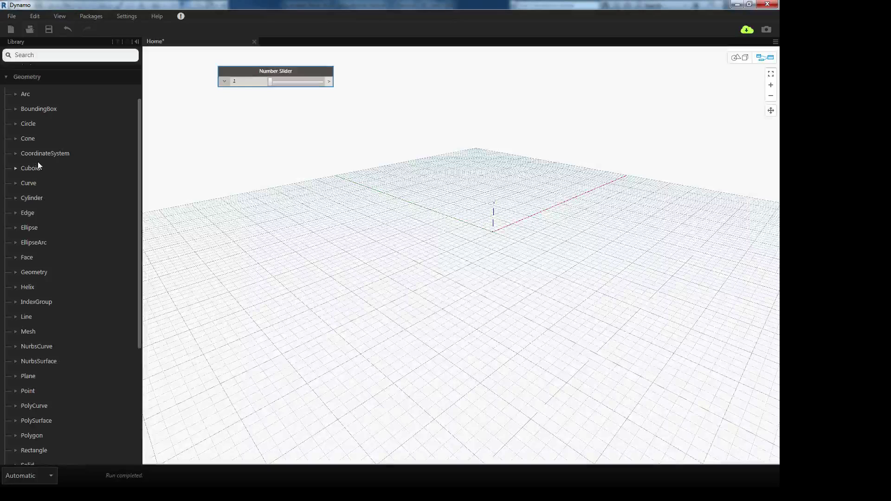
scroll(38, 163, down, 6)
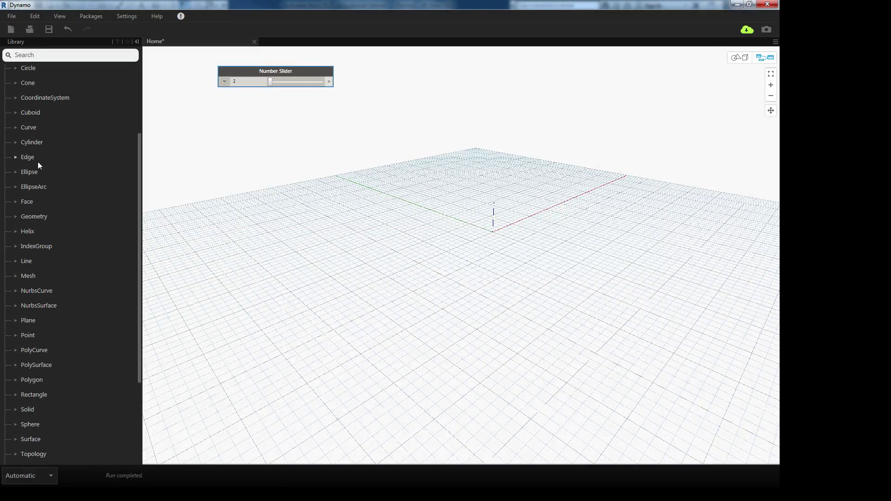
scroll(21, 171, up, 3)
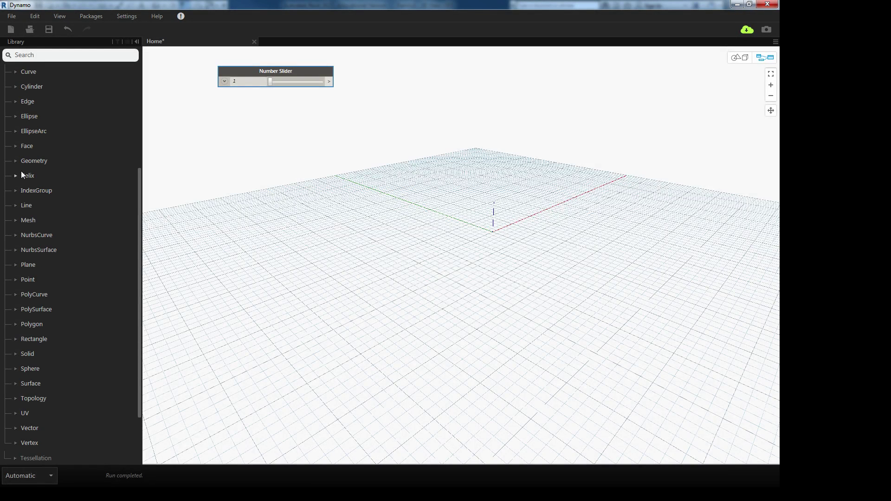
scroll(42, 238, up, 8)
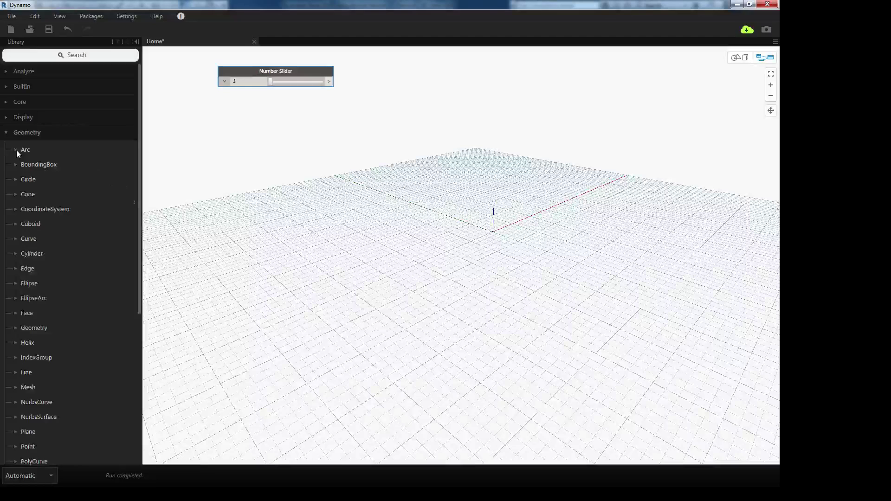
click(16, 150)
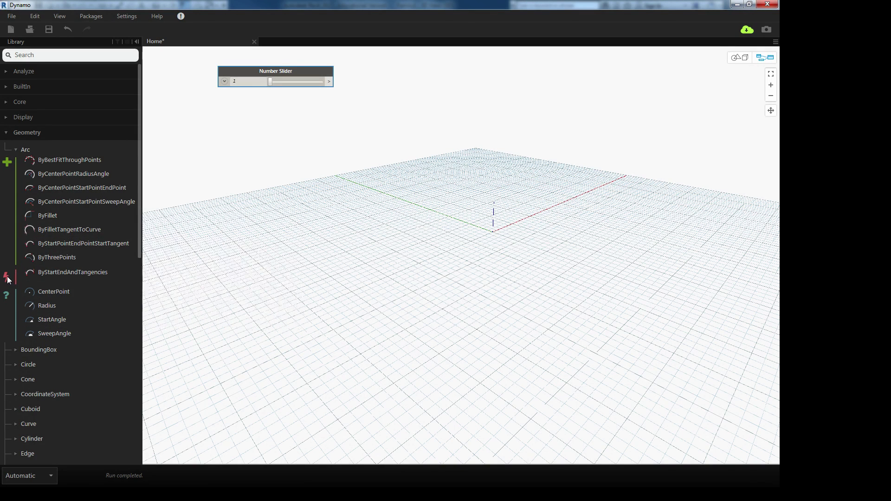
click(15, 149)
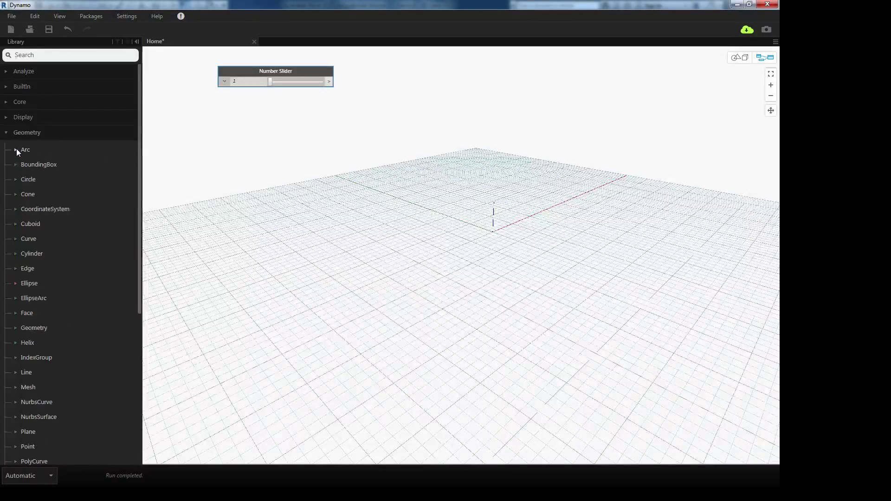
click(7, 133)
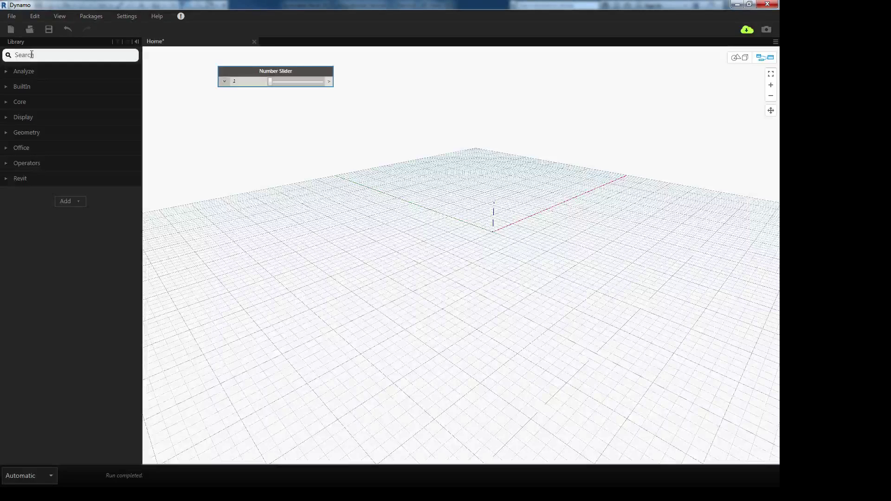
Search the node library for "point", add a Point.ByCoordinates (x, y, z) node and place it below and right of the Number Slider
click(16, 55)
text(point)
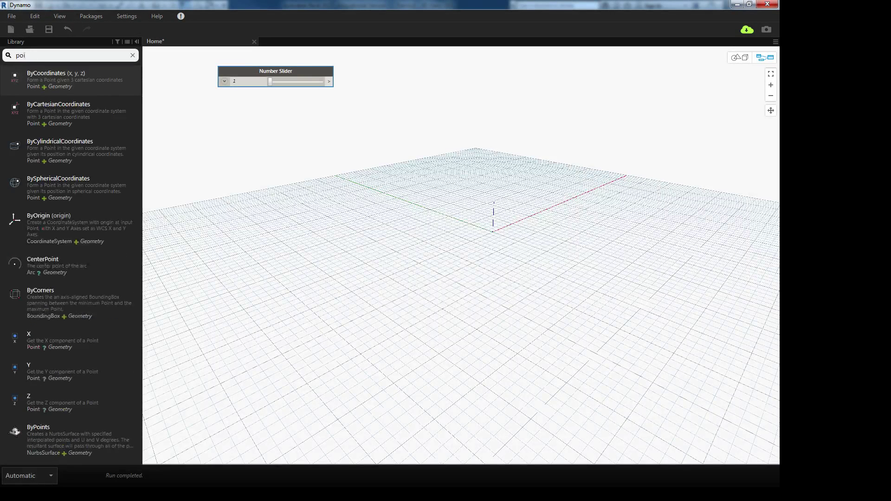
click(42, 79)
drag(470, 250, 398, 114)
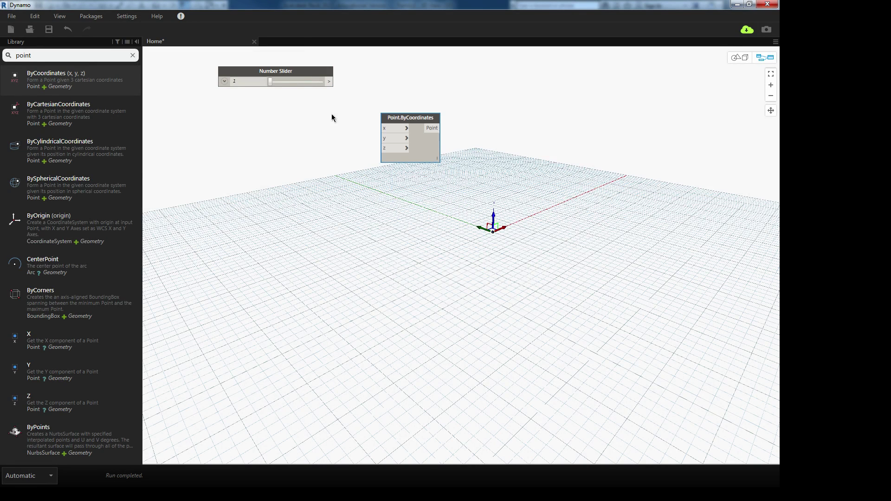
Look through the other "point" nodes in the library search results and clear the search
scroll(40, 96, down, 5)
scroll(53, 207, down, 10)
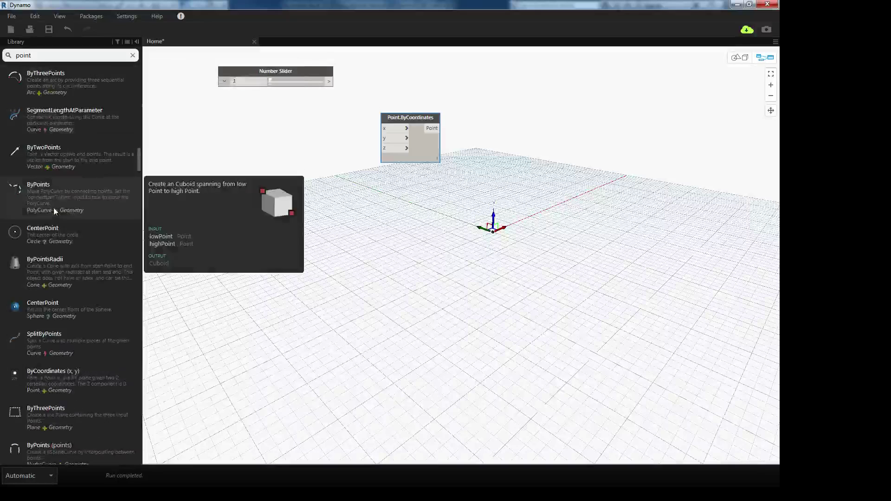
scroll(59, 185, up, 10)
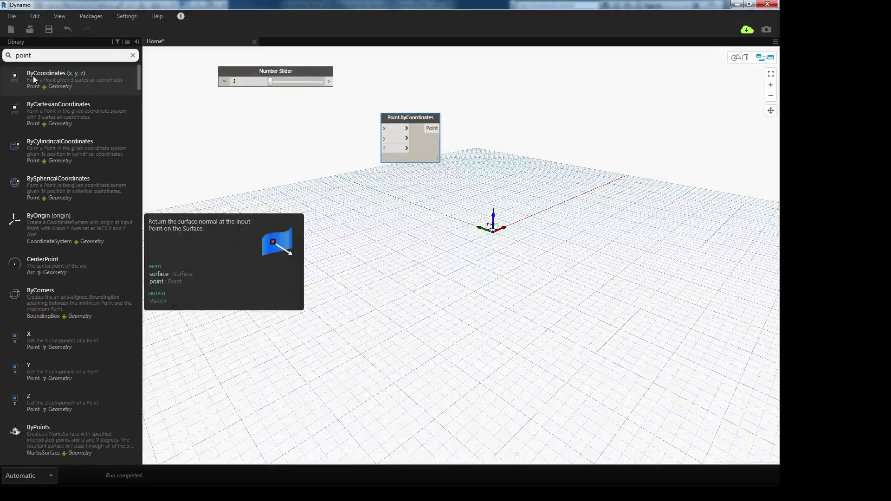
click(133, 56)
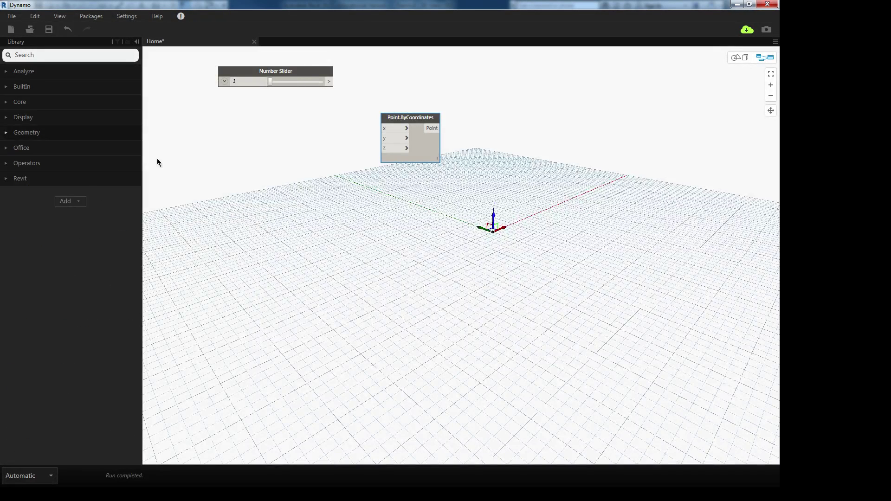
Add a second Point.ByCoordinates (x, y, z) node through the canvas search for "point" and place it beneath the first one
right_click(288, 181)
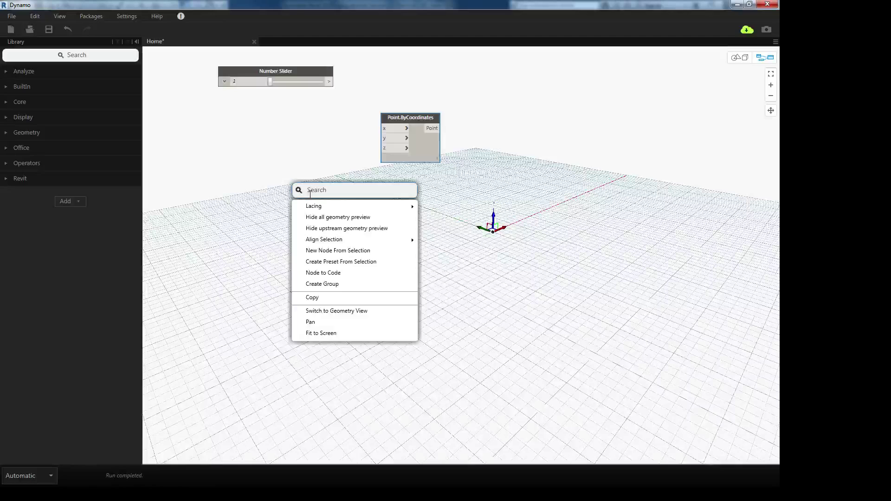
text(point)
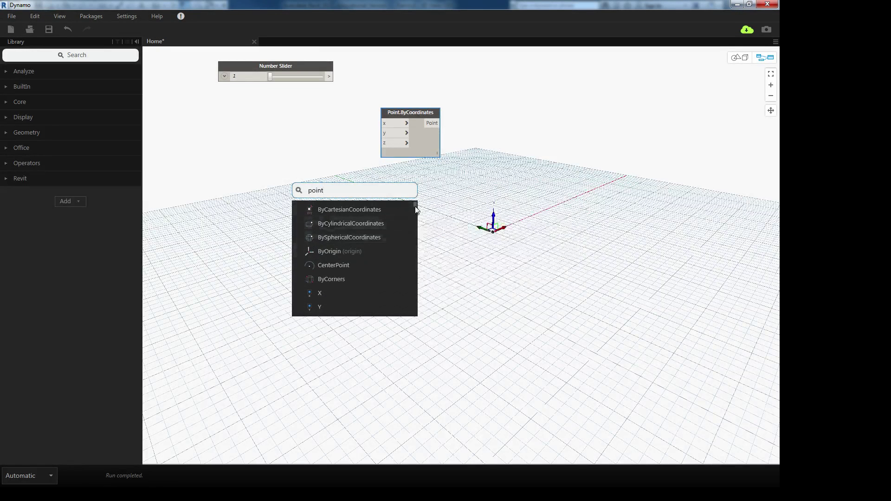
scroll(403, 236, down, 5)
scroll(407, 218, up, 3)
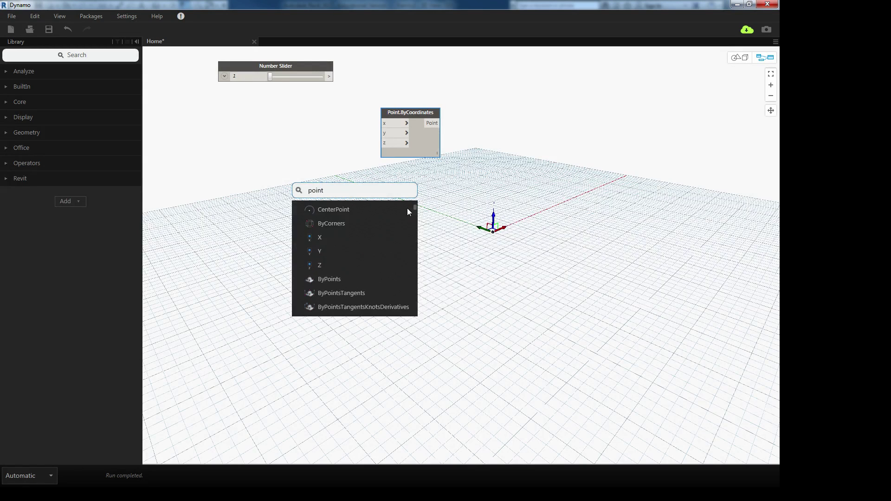
scroll(350, 213, up, 2)
click(323, 210)
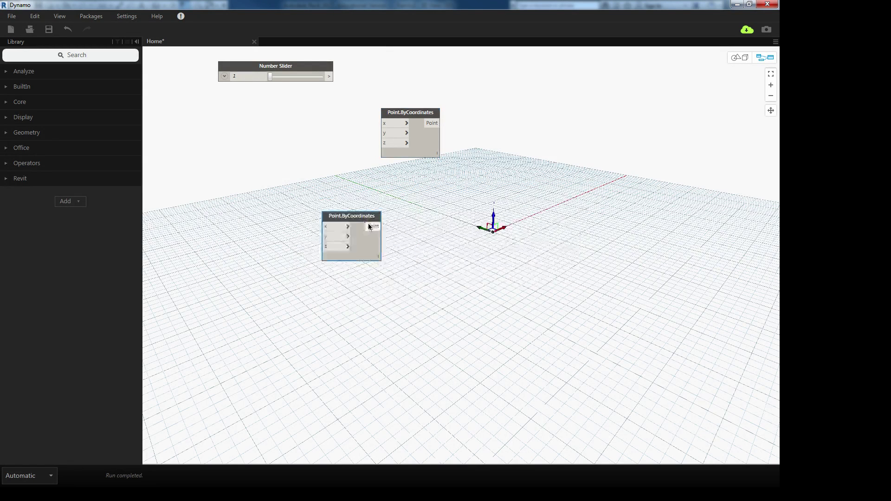
drag(355, 216, 408, 174)
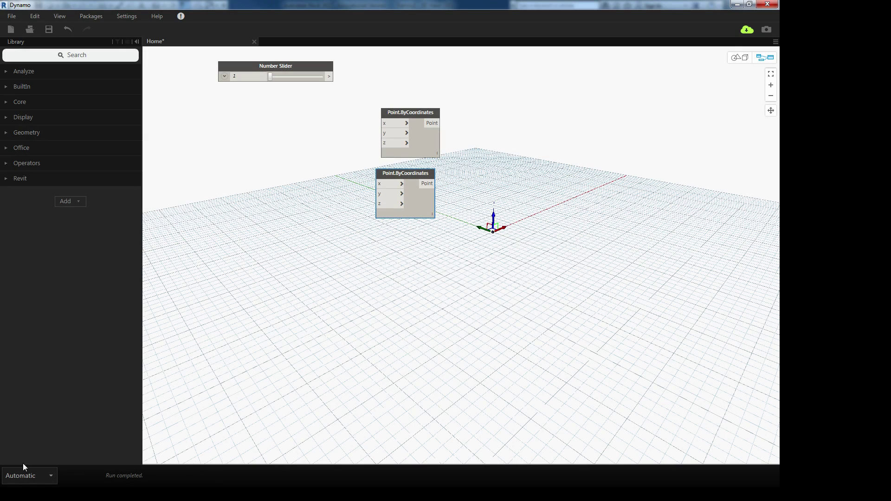
Review the available run modes, keep Automatic, and move the second Point.ByCoordinates node to the left of the first one
click(21, 476)
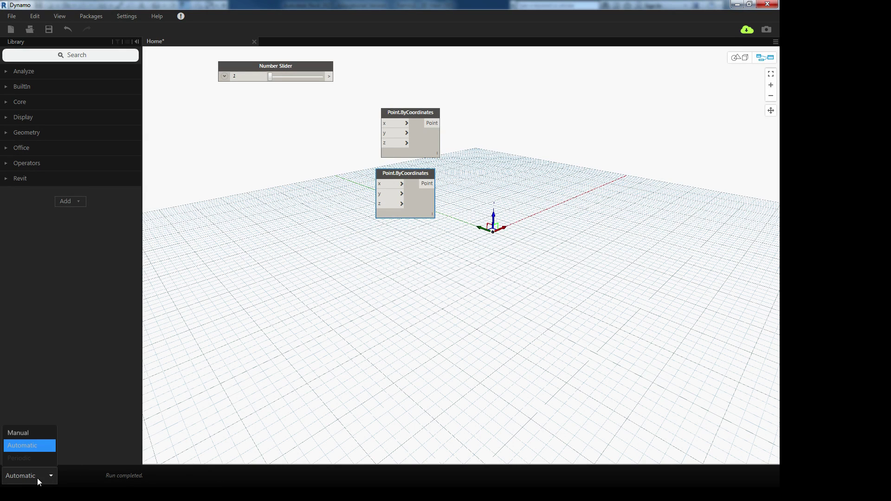
click(21, 447)
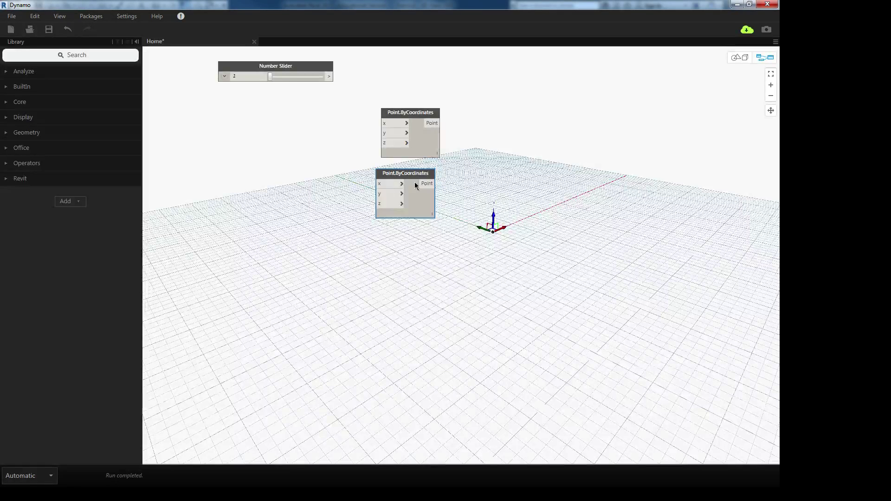
drag(408, 174, 360, 165)
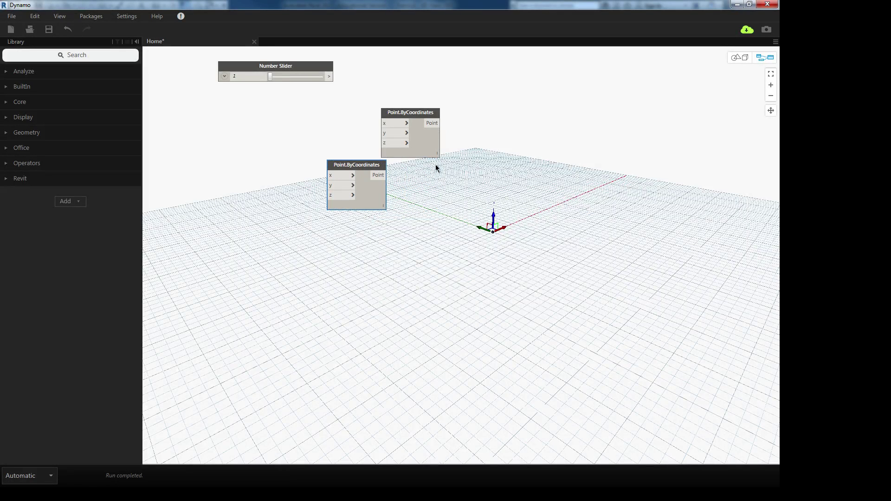
click(337, 106)
drag(532, 205, 436, 284)
Switch the graph's run mode to Manual, run it once, and return the mode to Automatic
click(52, 481)
click(24, 435)
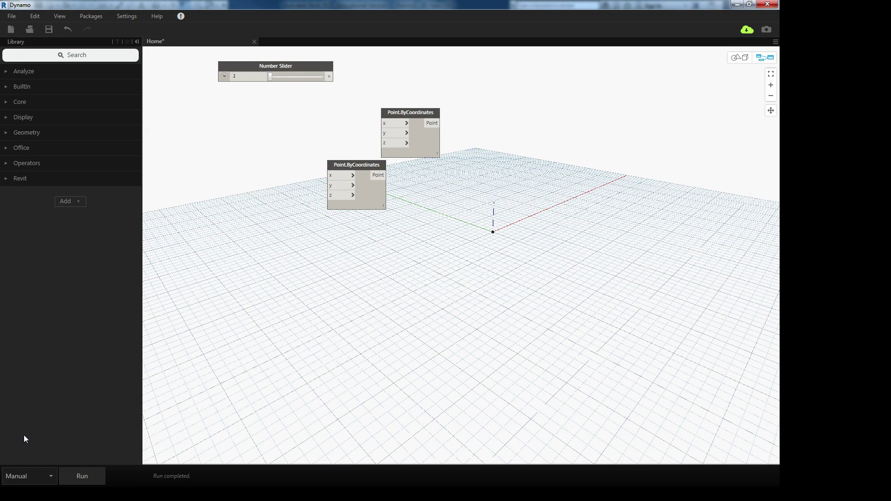
click(78, 476)
click(51, 478)
click(19, 446)
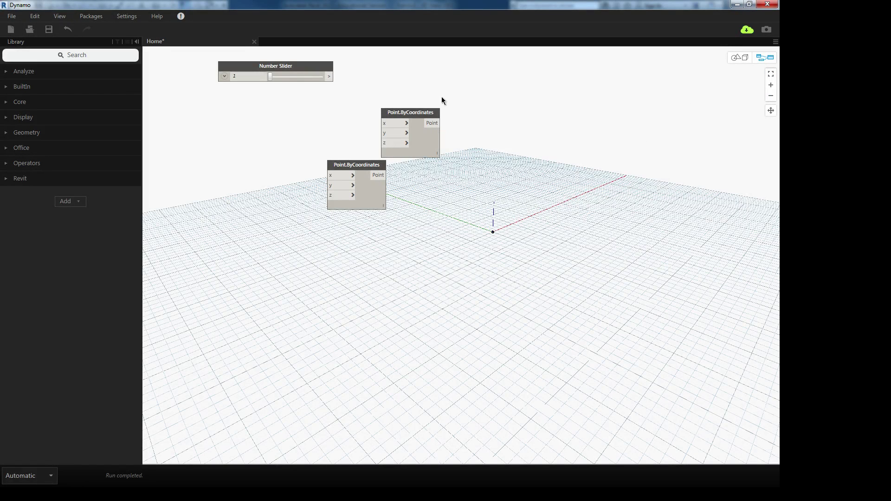
Move the first Point.ByCoordinates node up and right, further away from the second one, and try fitting the graph to the view
drag(404, 114, 434, 98)
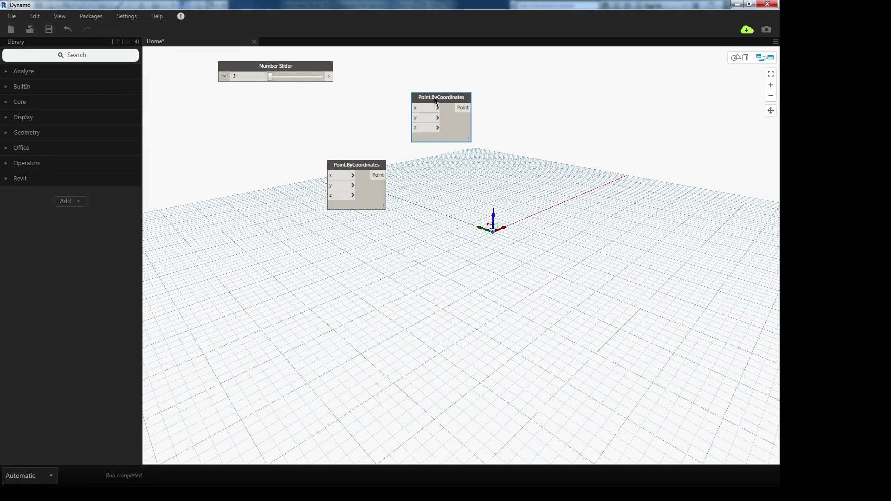
click(770, 74)
scroll(597, 93, down, 1)
scroll(603, 96, down, 5)
Select both Point.ByCoordinates nodes together and fit the view to them, then bring the whole graph back into view
drag(611, 97, 406, 239)
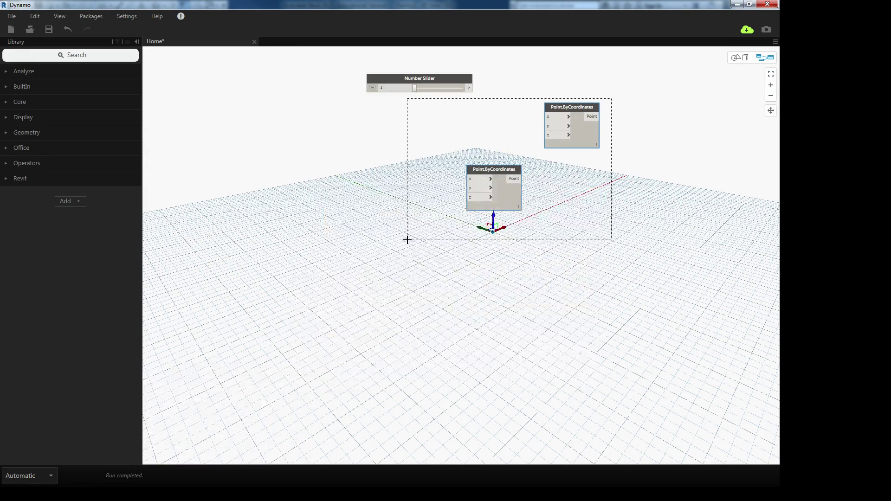
click(772, 76)
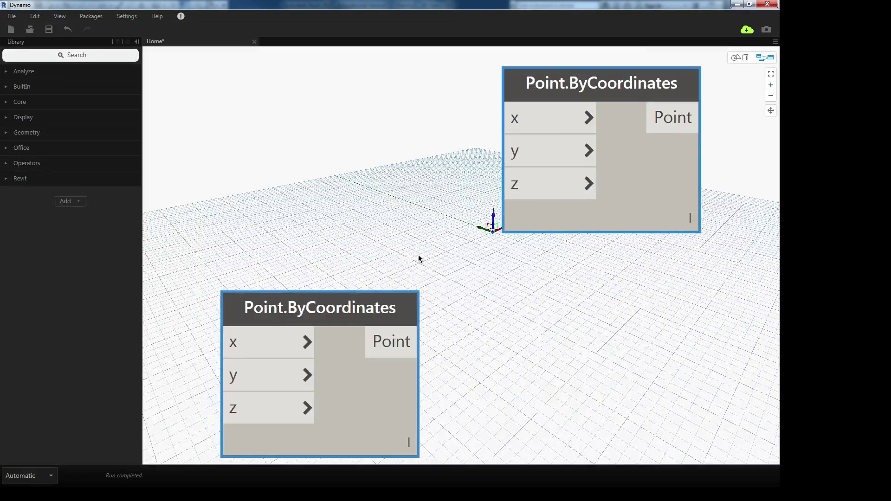
scroll(366, 195, down, 3)
scroll(355, 181, down, 3)
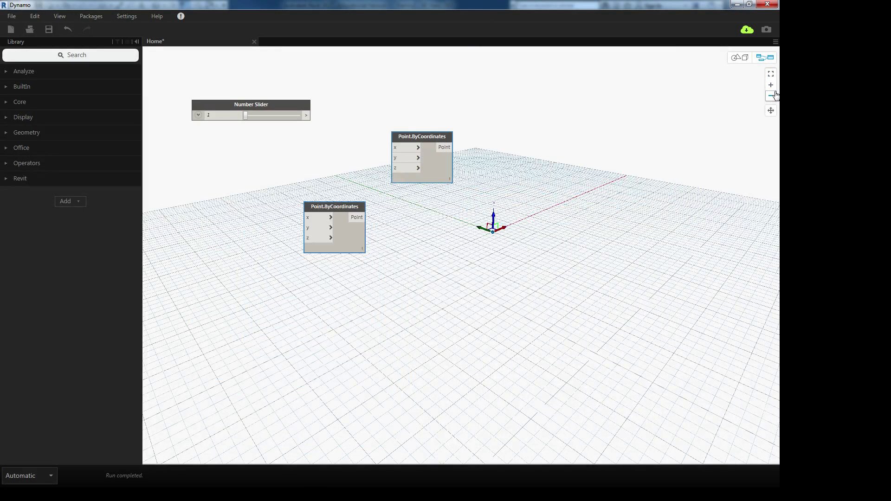
middle_drag(459, 211, 524, 225)
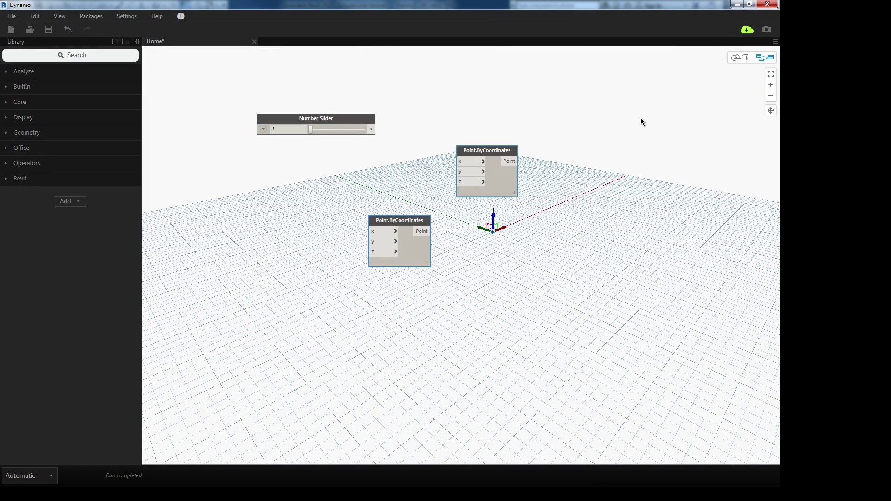